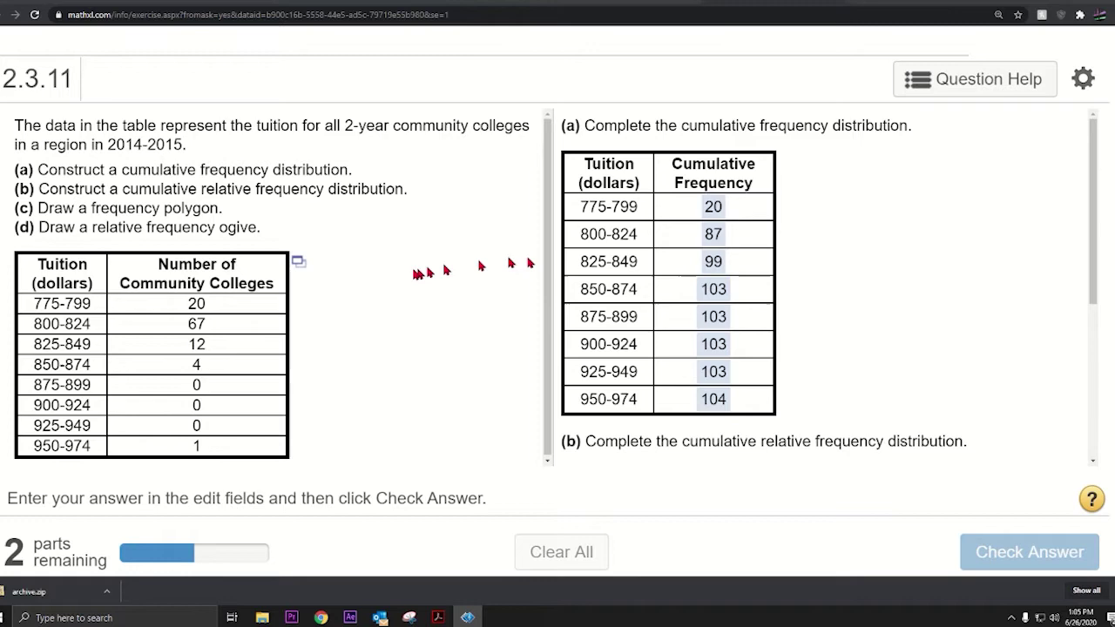
# Open the problem's tuition table in StatCrunch from its data-table icon
pyautogui.click(299, 261)
pyautogui.click(347, 300)
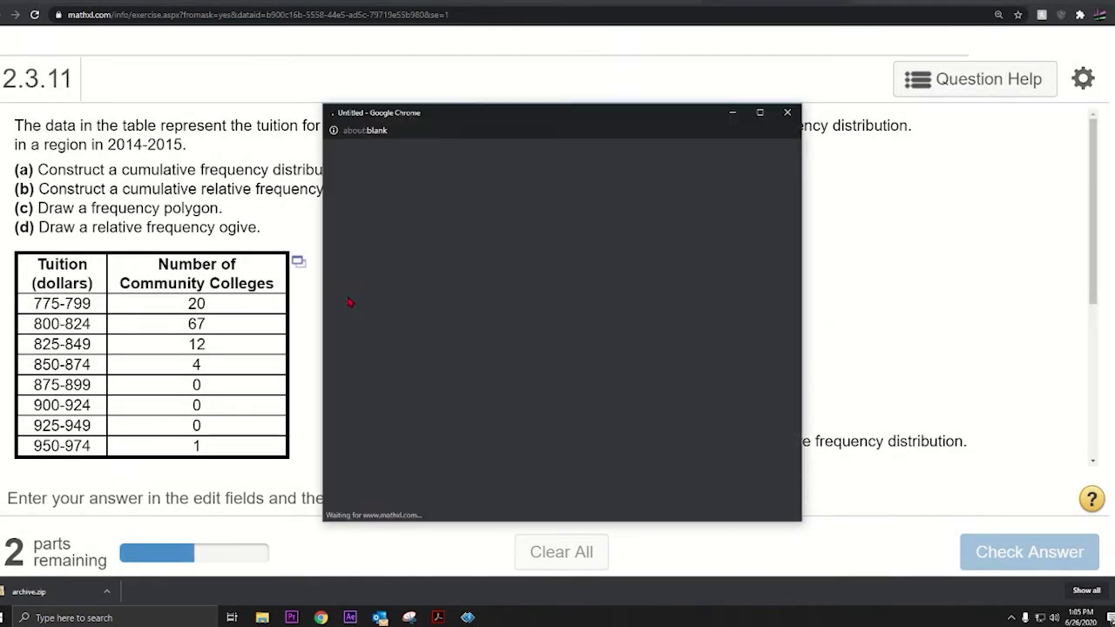
# Compute a cumulative frequency table for Number of Community Colleges, review it, then close it
pyautogui.click(750, 113)
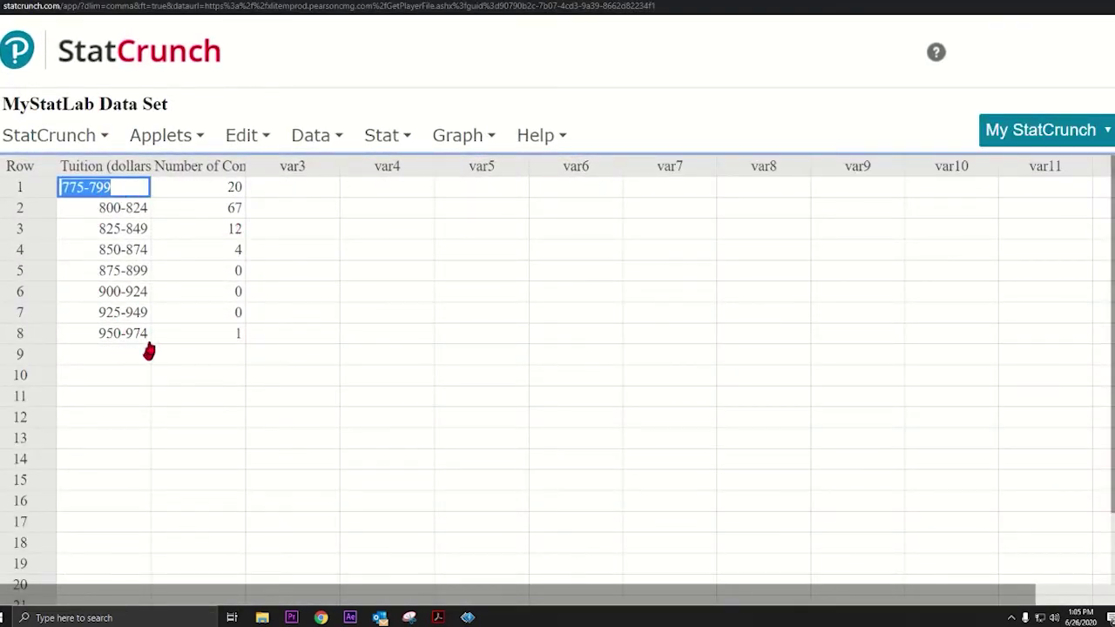
pyautogui.click(310, 136)
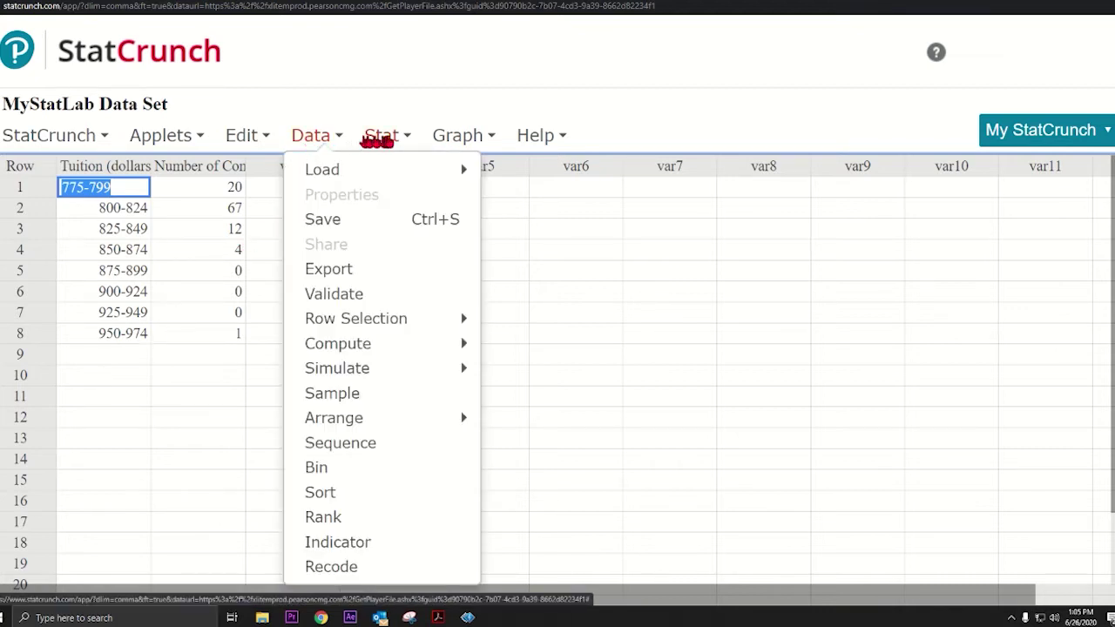
pyautogui.click(381, 137)
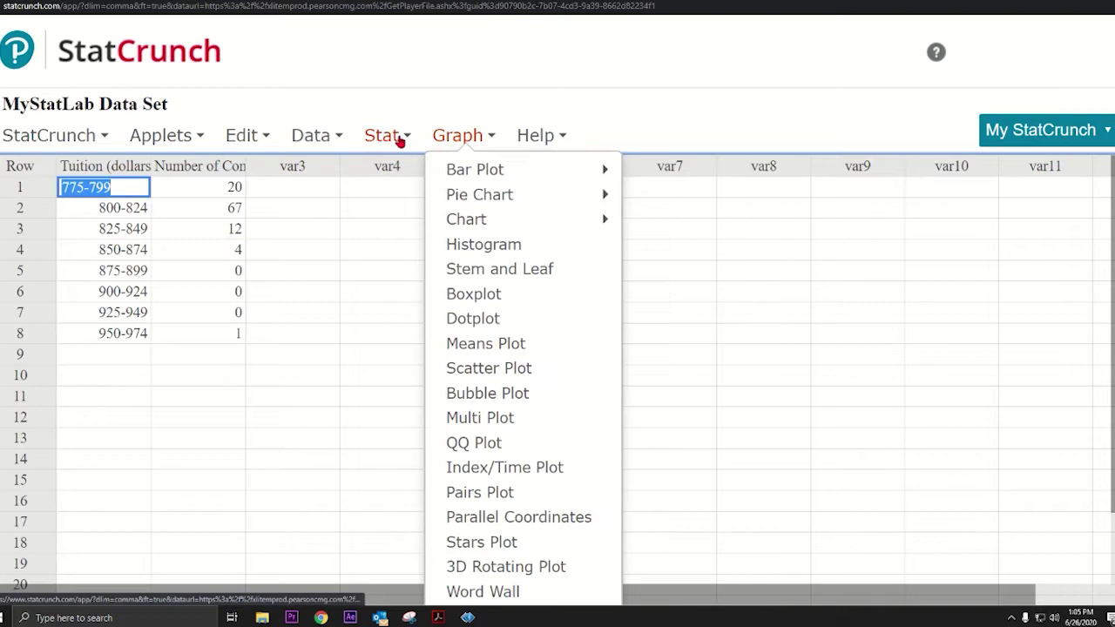
pyautogui.moveTo(439, 219)
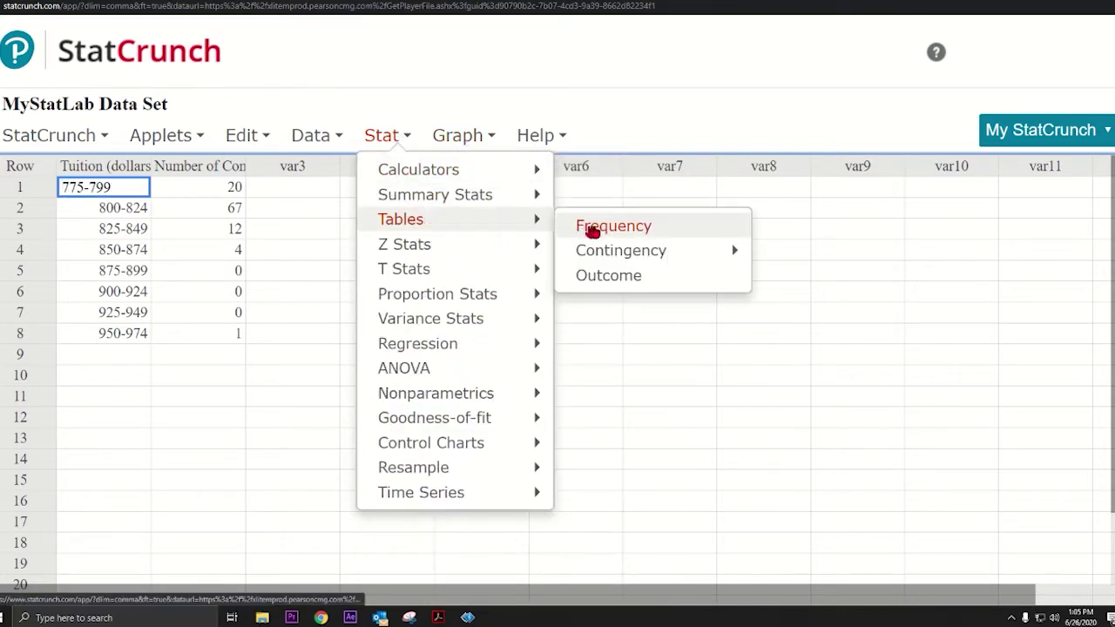
pyautogui.click(579, 229)
pyautogui.click(388, 131)
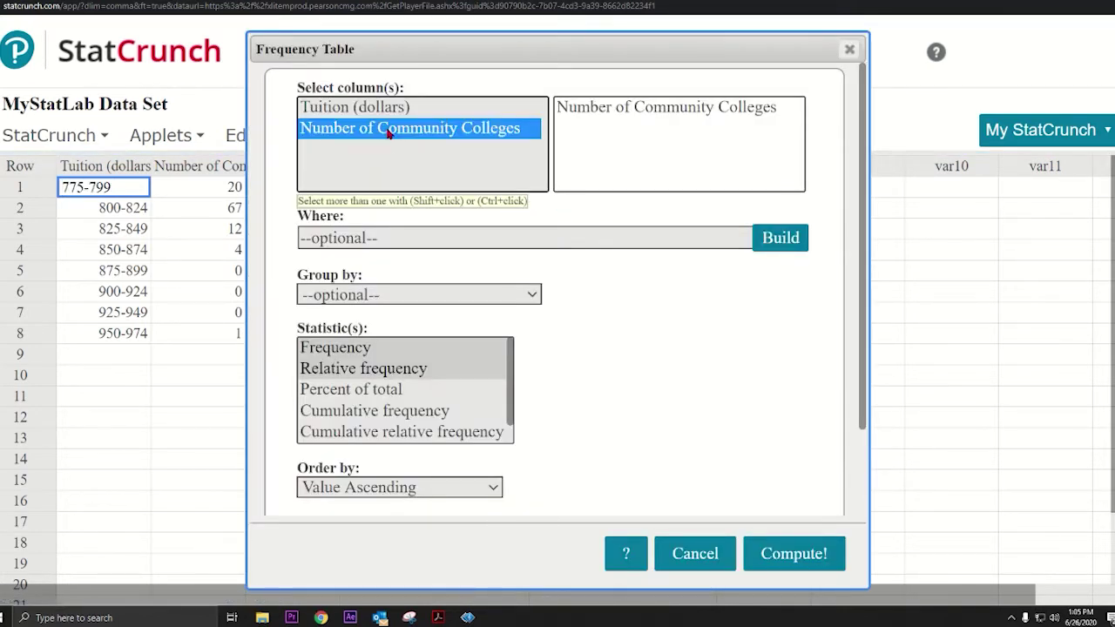
pyautogui.click(388, 414)
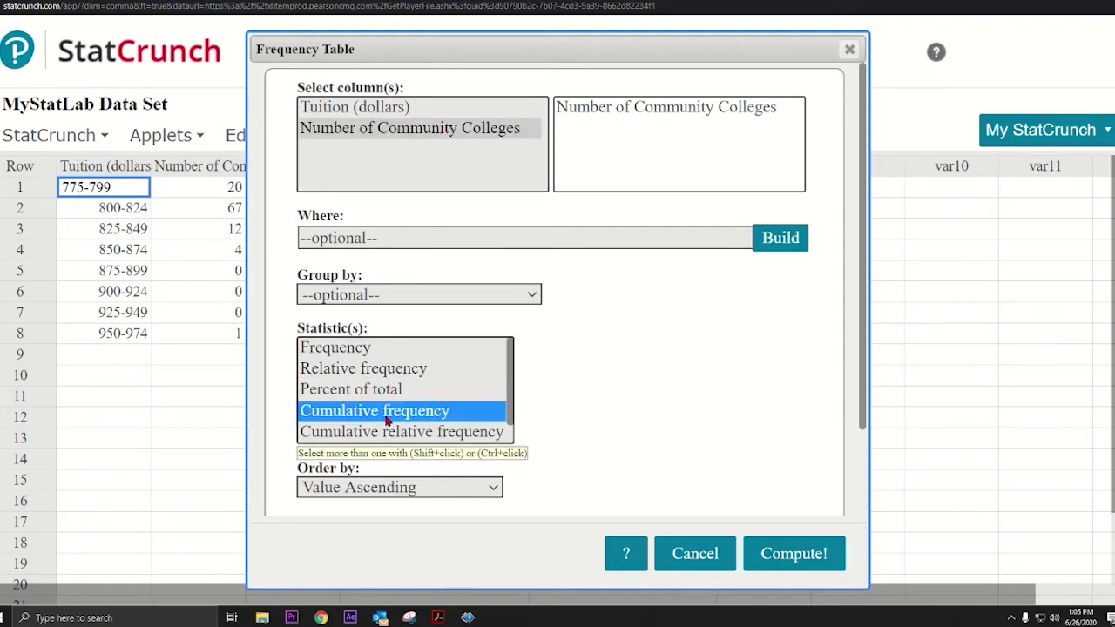
pyautogui.click(775, 553)
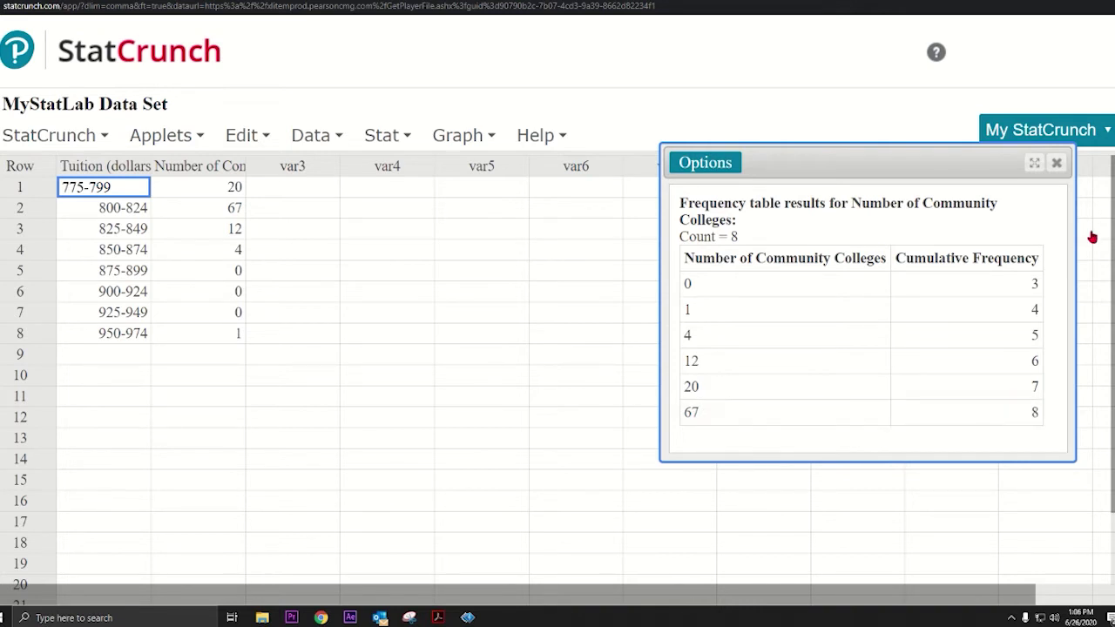
pyautogui.click(1057, 162)
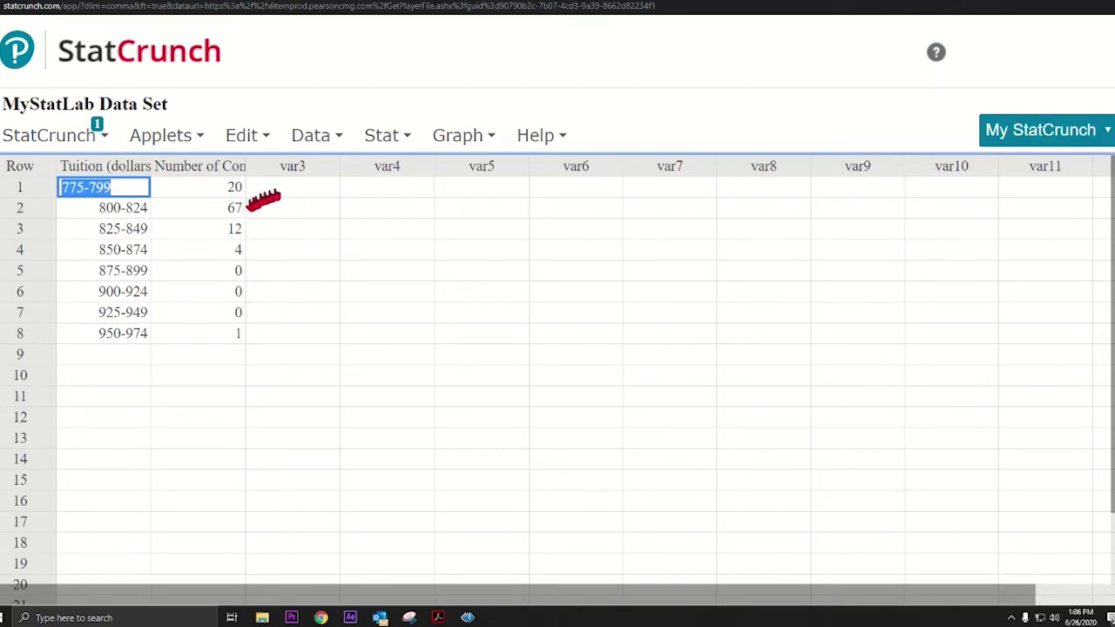
# Enter 20, 87, 99, 103, 103, 103, 103, 104 down var3's eight rows
pyautogui.click(317, 188)
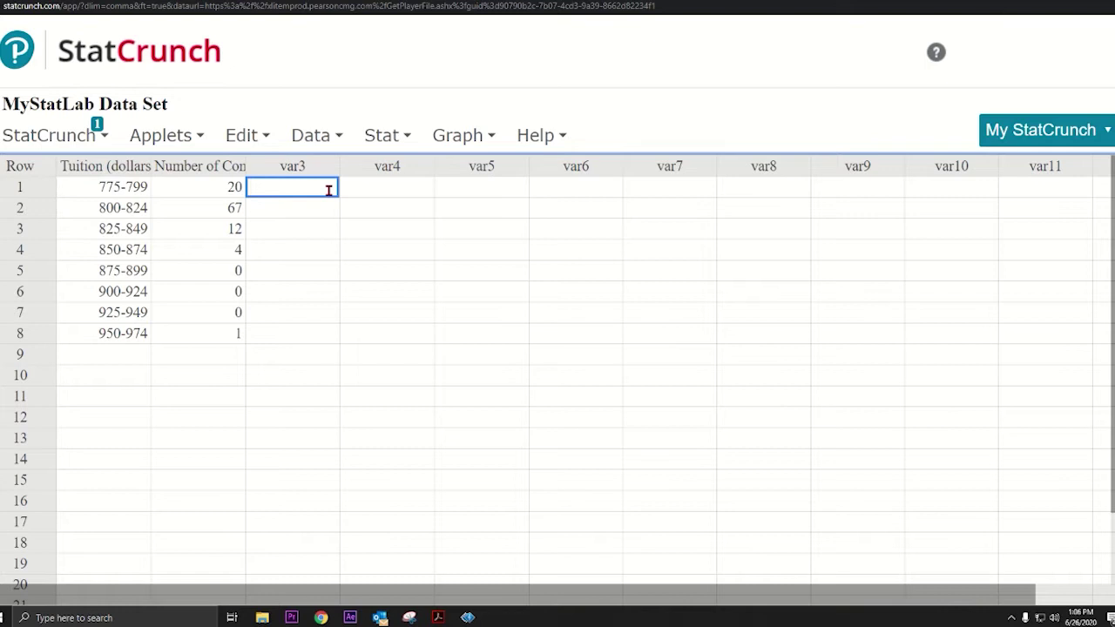
pyautogui.write('20')
pyautogui.press('Return')
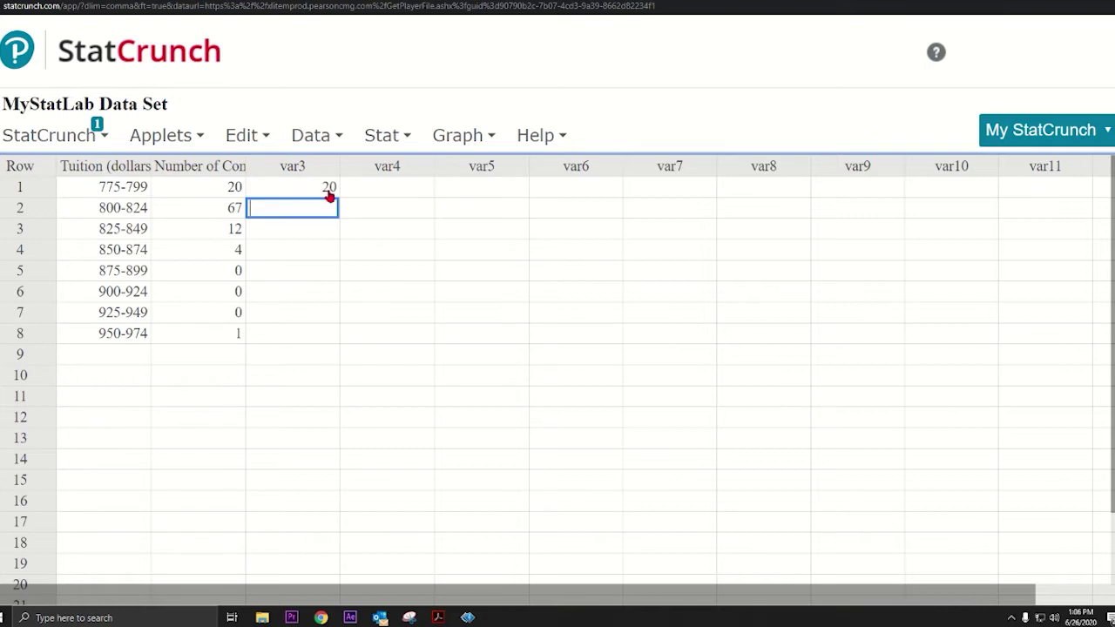
pyautogui.press('Return')
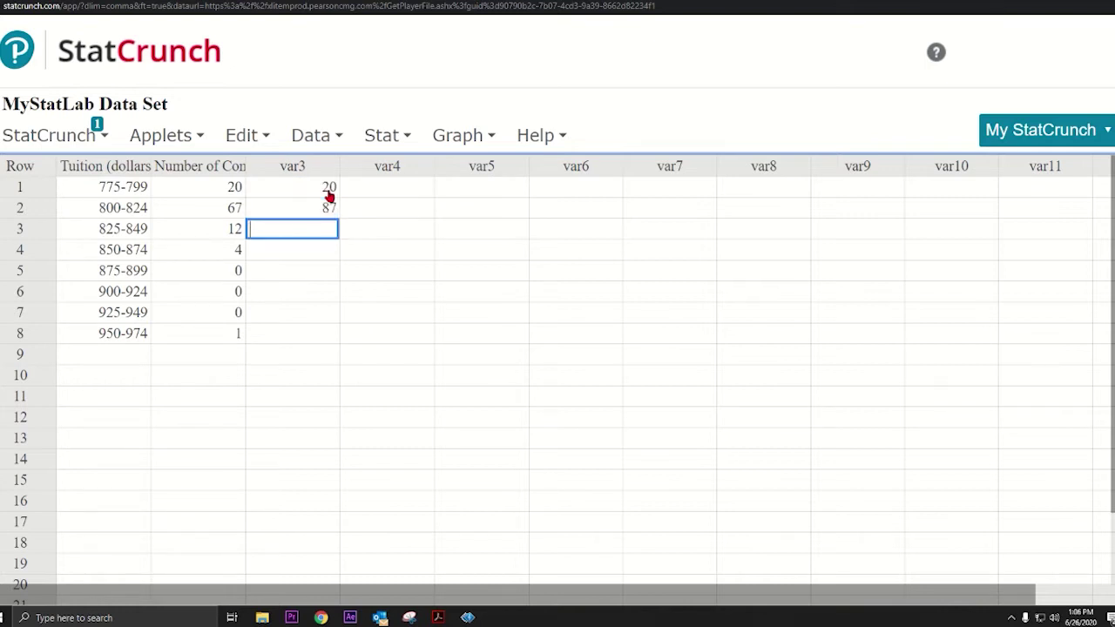
pyautogui.write('99')
pyautogui.press('Return')
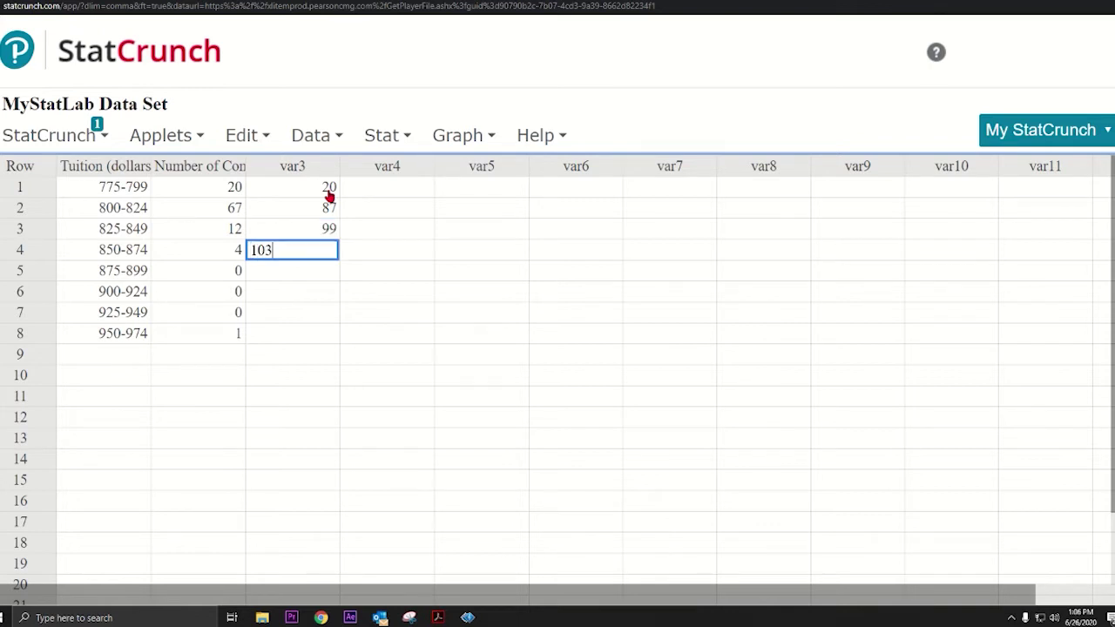
pyautogui.press('Return')
pyautogui.press('Return')
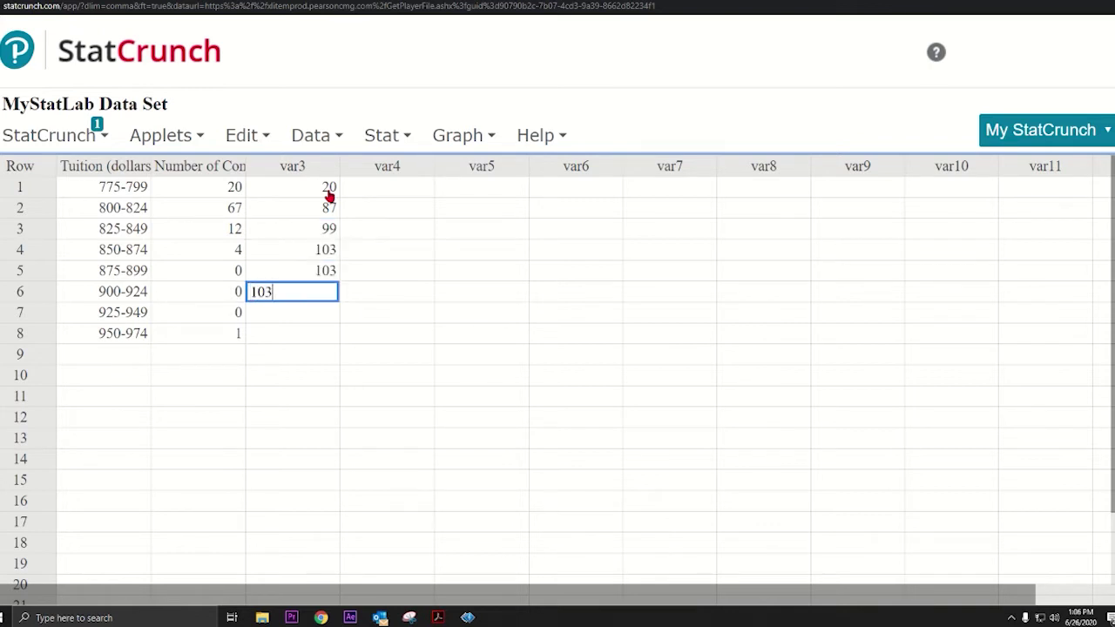
pyautogui.press('Return')
pyautogui.press('Return')
pyautogui.write('10')
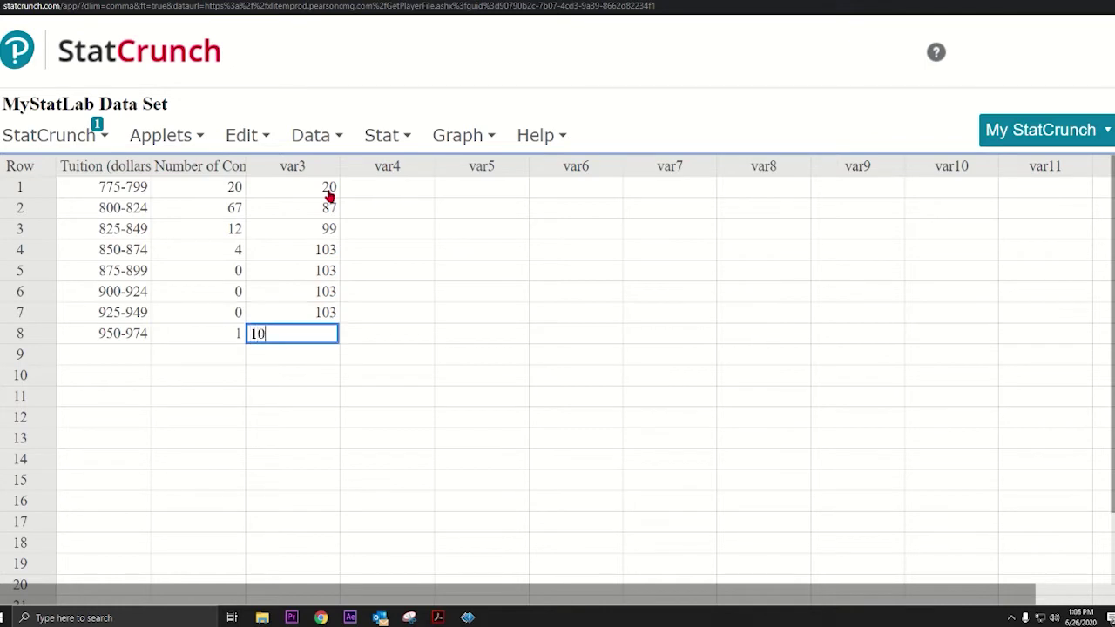
pyautogui.write('4')
pyautogui.press('Return')
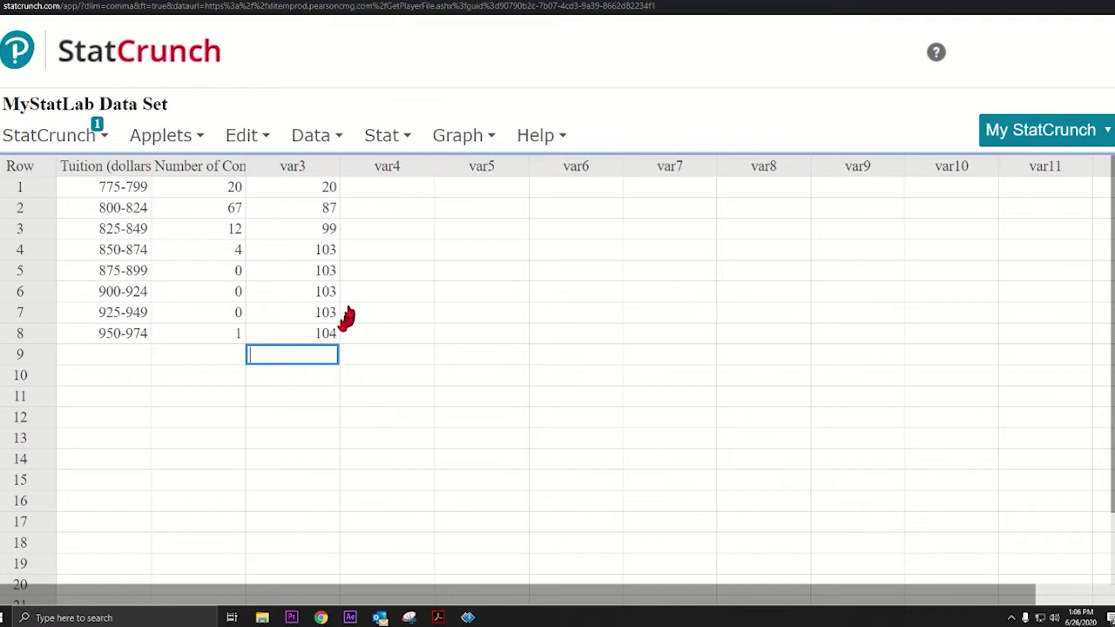
# Compute a new column from the expression cumsum(Number of Community Colleges)
pyautogui.click(319, 146)
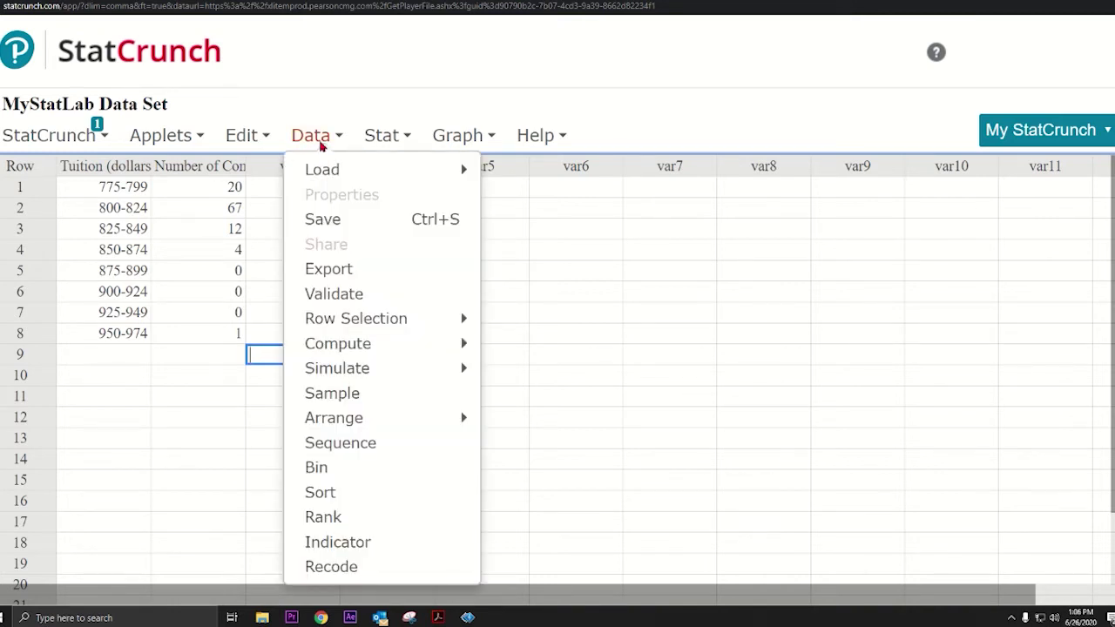
pyautogui.moveTo(367, 350)
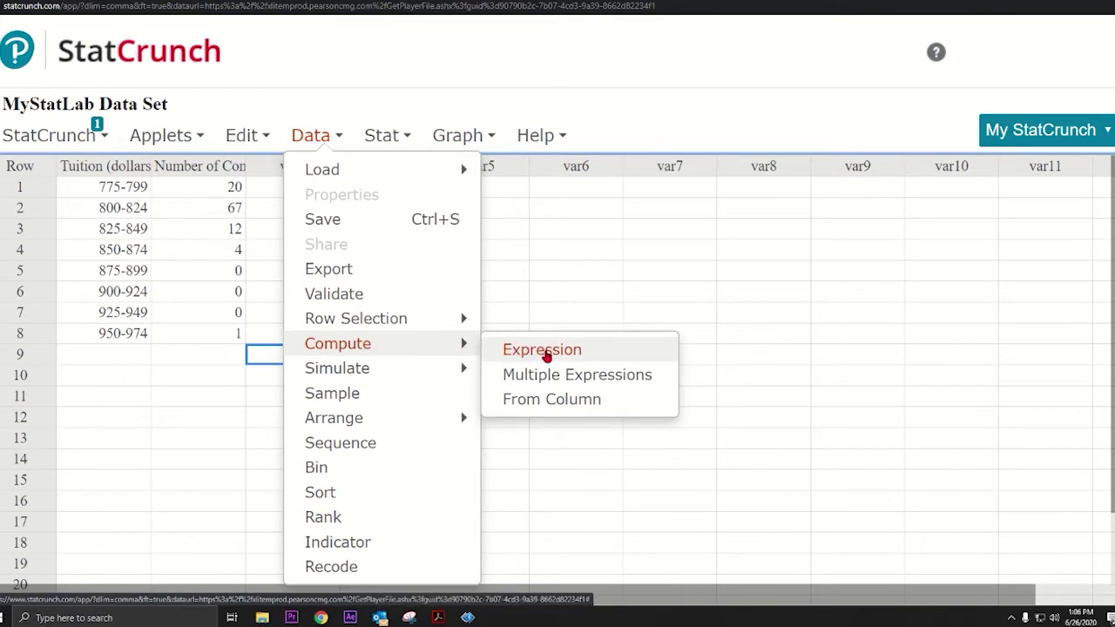
pyautogui.click(545, 353)
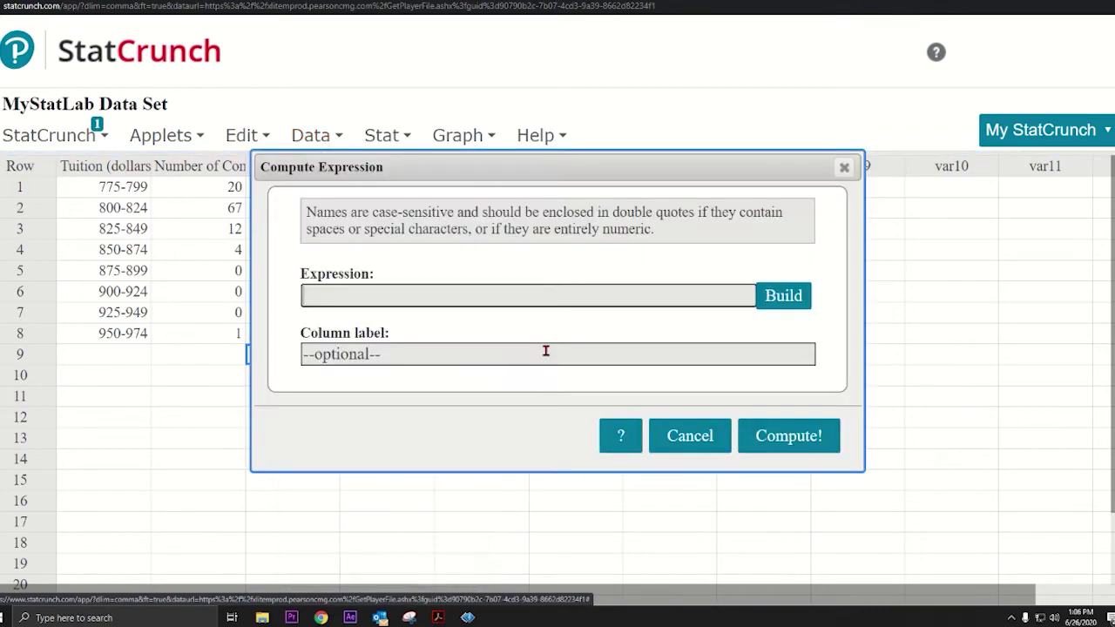
pyautogui.click(767, 295)
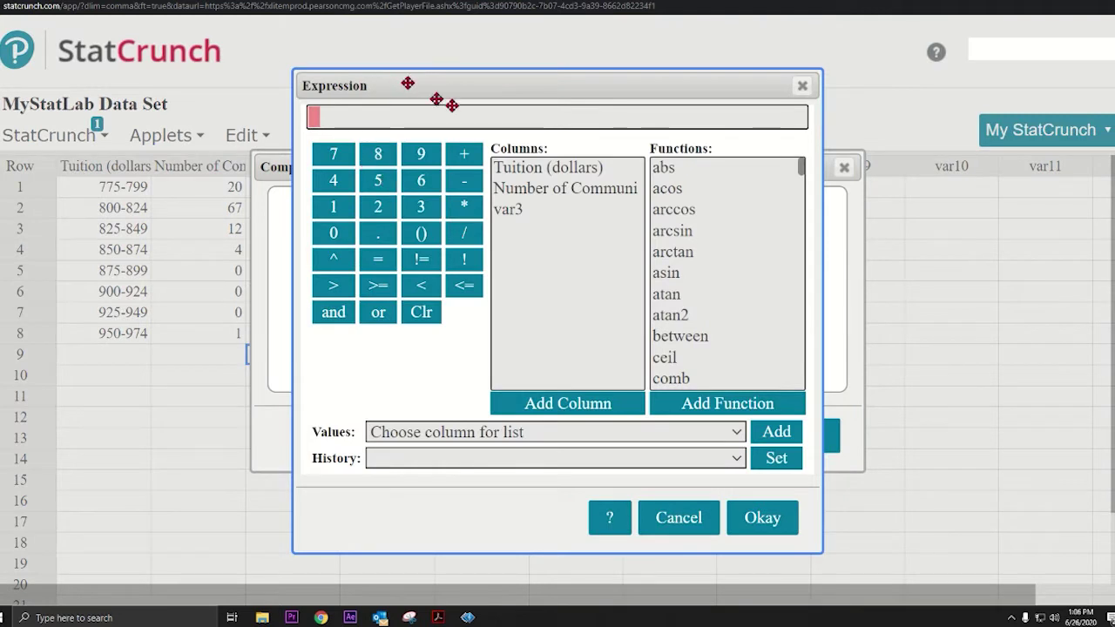
pyautogui.scroll(-2, 672, 353)
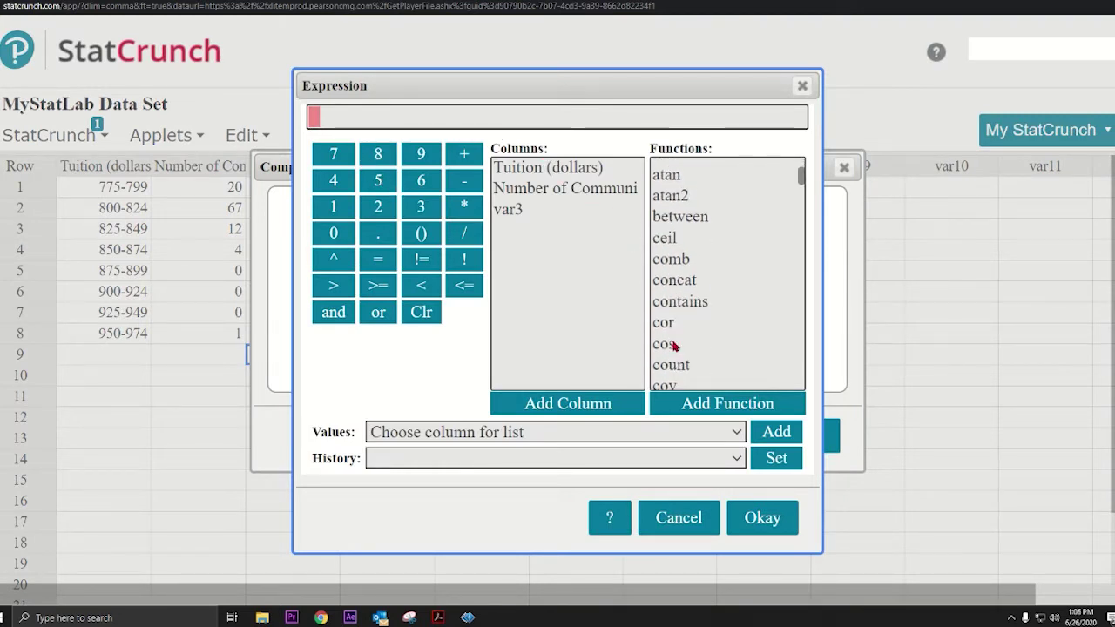
pyautogui.scroll(-2, 690, 278)
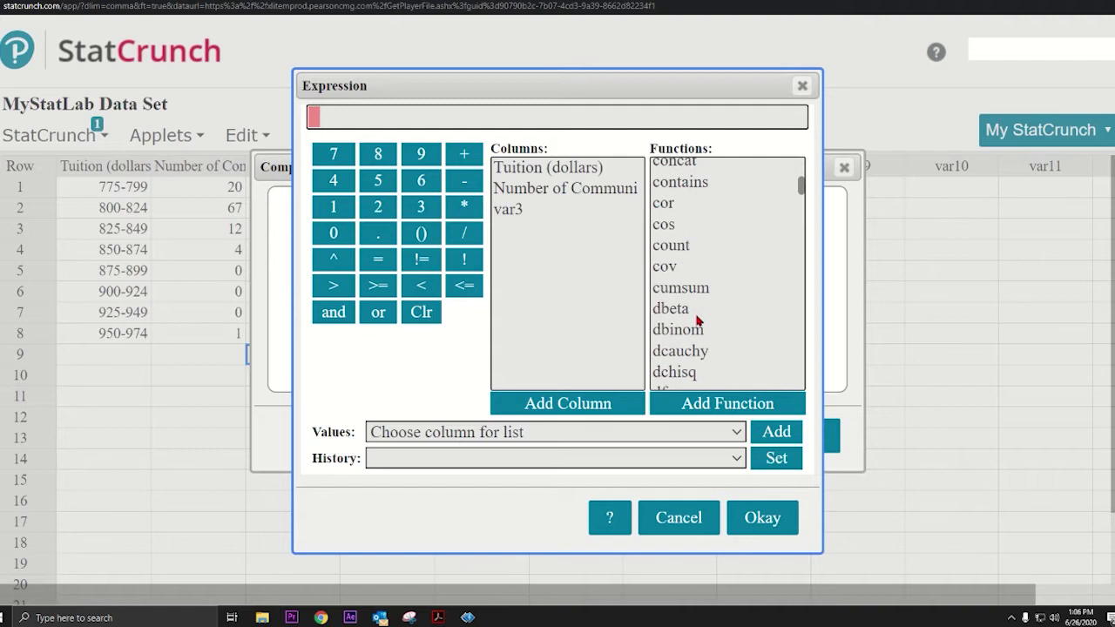
pyautogui.click(688, 291)
pyautogui.doubleClick(688, 290)
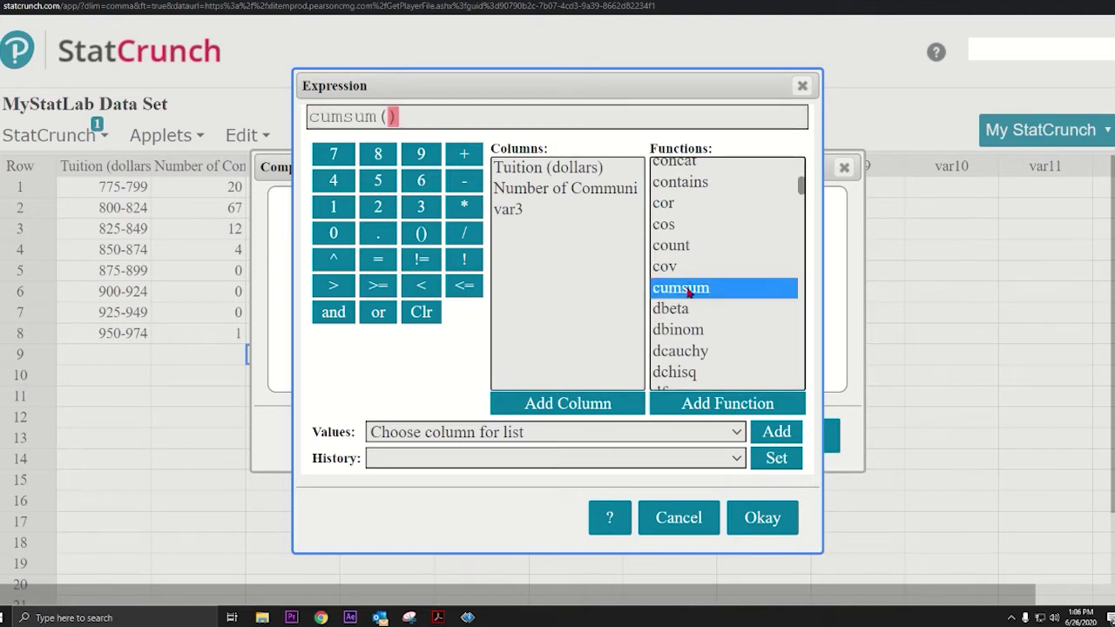
pyautogui.doubleClick(547, 189)
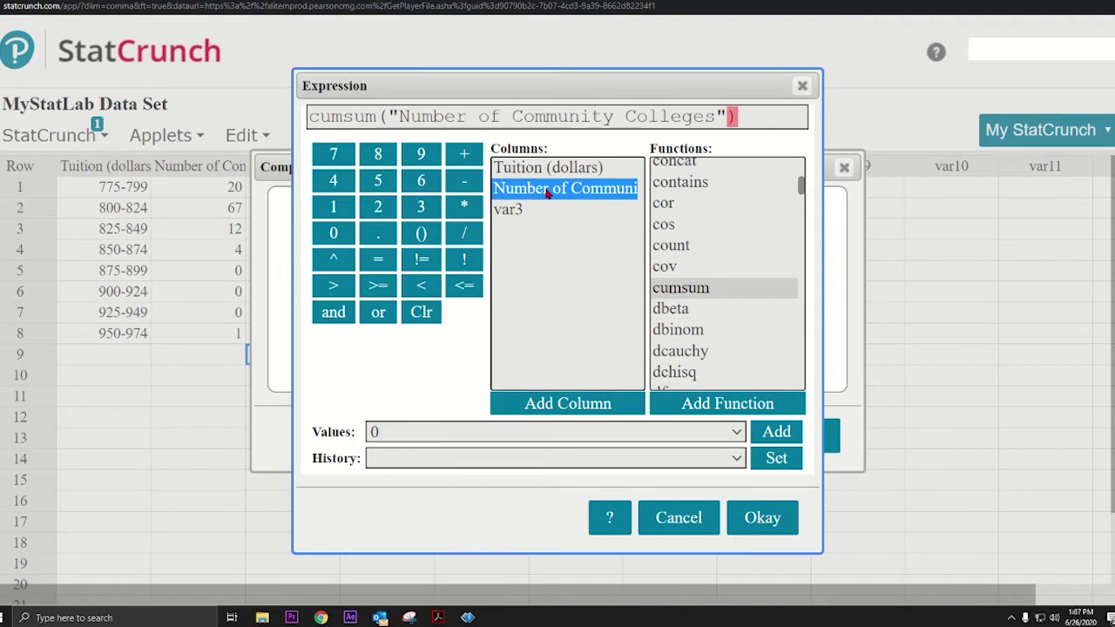
pyautogui.click(763, 517)
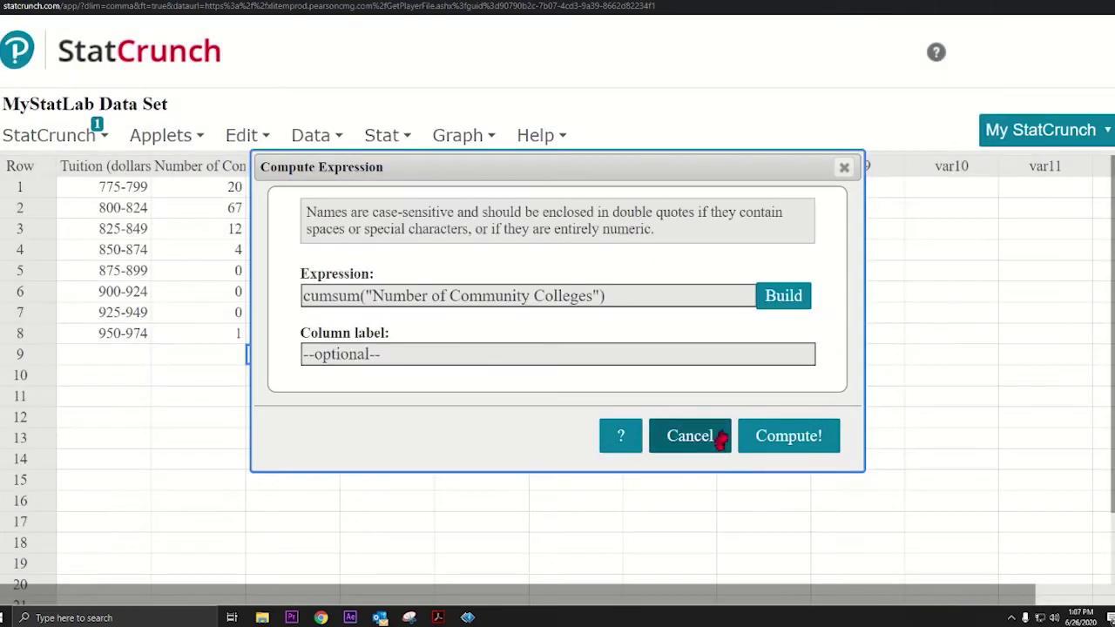
pyautogui.click(786, 438)
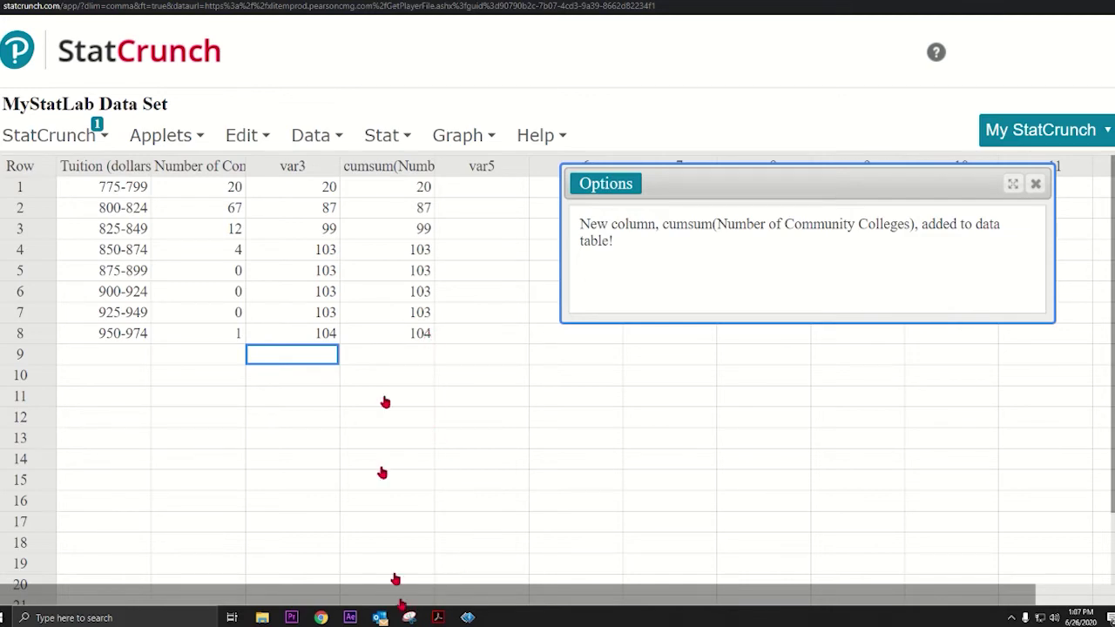
# Return to the MyMathLab exercise, arrange it beside StatCrunch, and dismiss the new-column message
pyautogui.moveTo(320, 614)
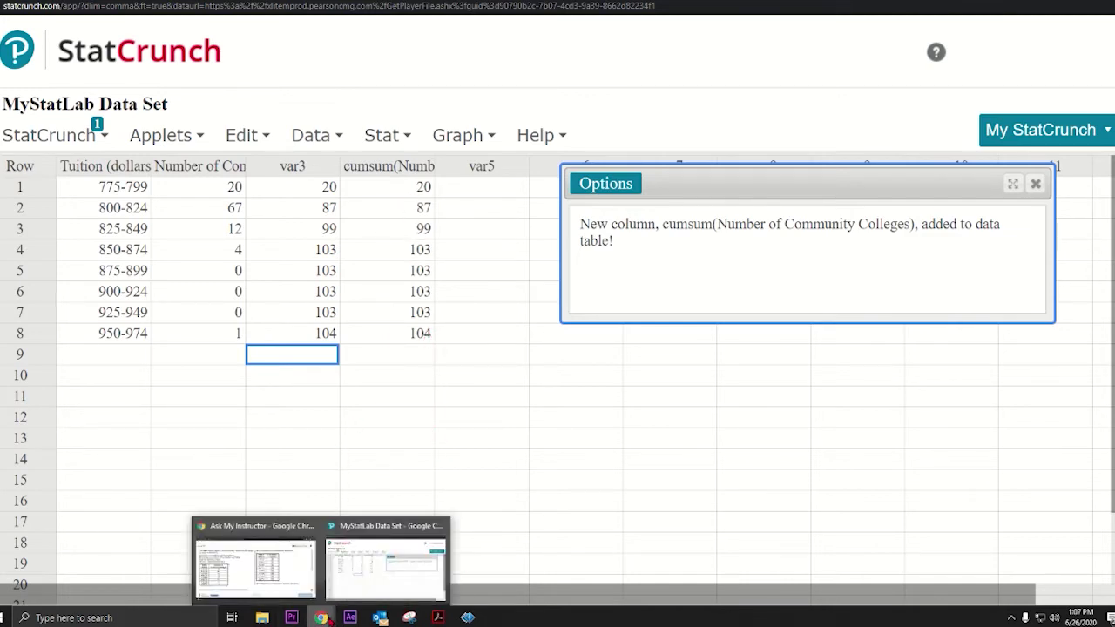
pyautogui.click(296, 588)
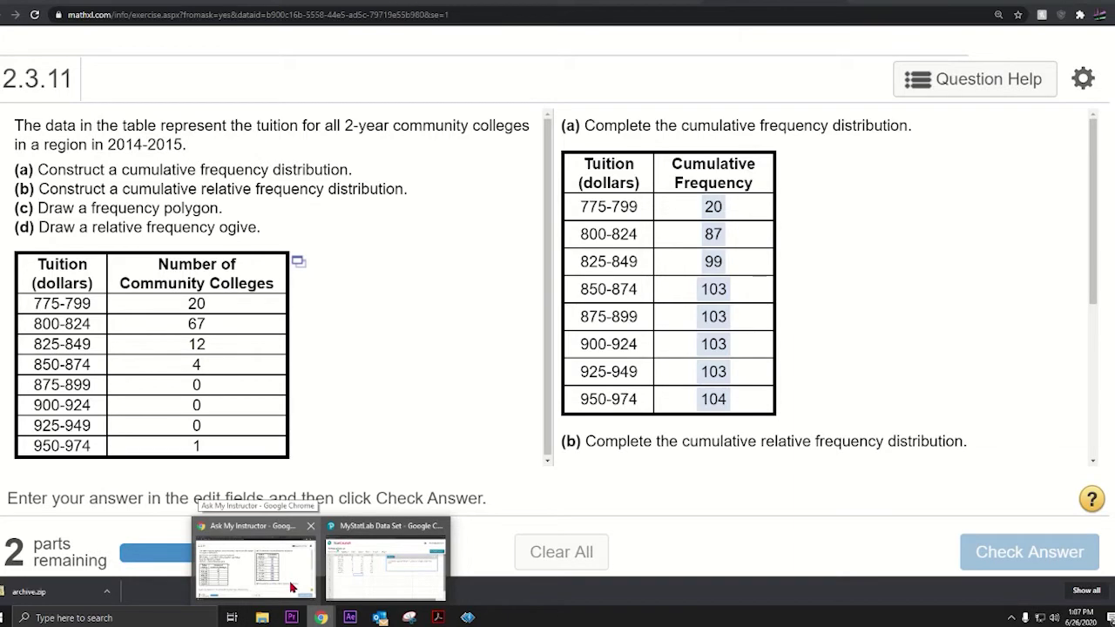
pyautogui.moveTo(871, 2); pyautogui.dragTo(547, 18)
pyautogui.moveTo(806, 2); pyautogui.dragTo(867, 11)
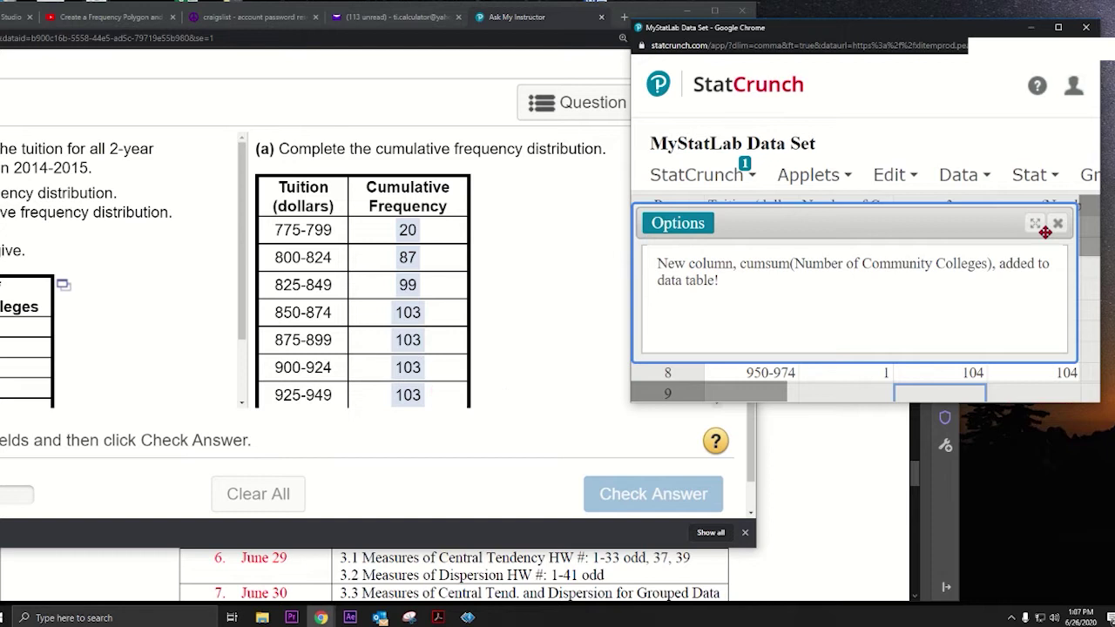
pyautogui.click(1056, 225)
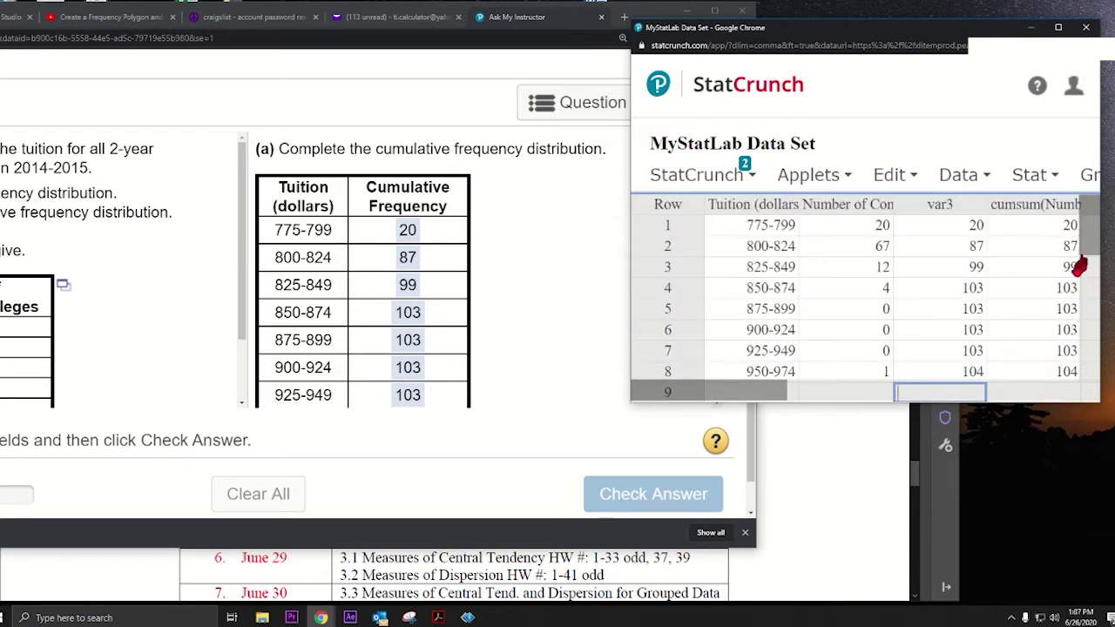
# Scroll the homework to part (b)'s empty cumulative relative frequency table, window moved over StatCrunch
pyautogui.scroll(-1, 1047, 347)
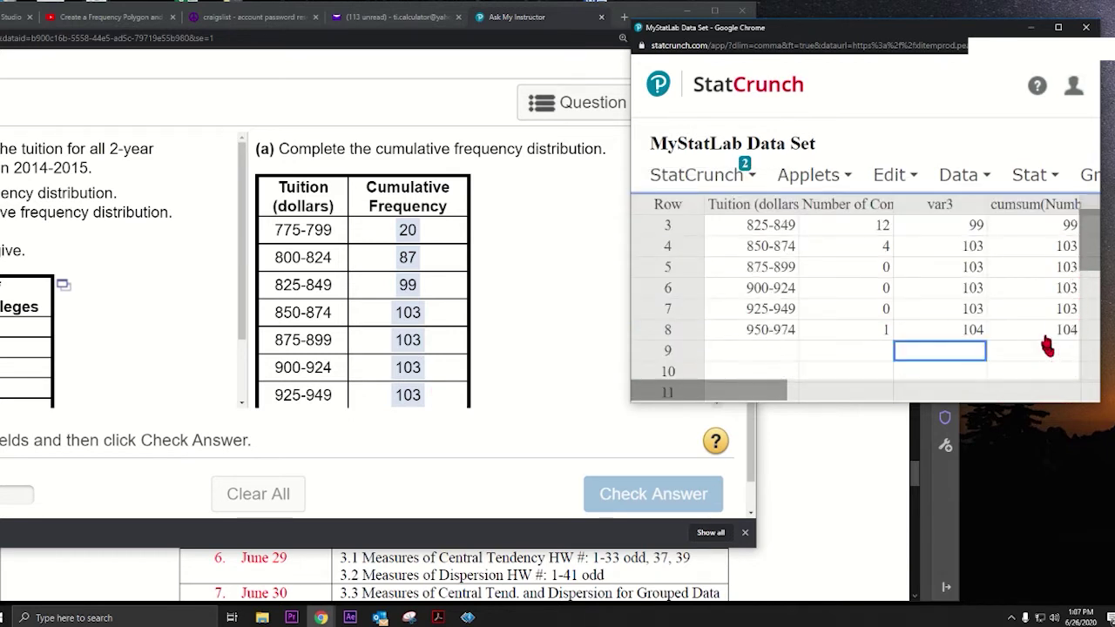
pyautogui.scroll(-3, 456, 286)
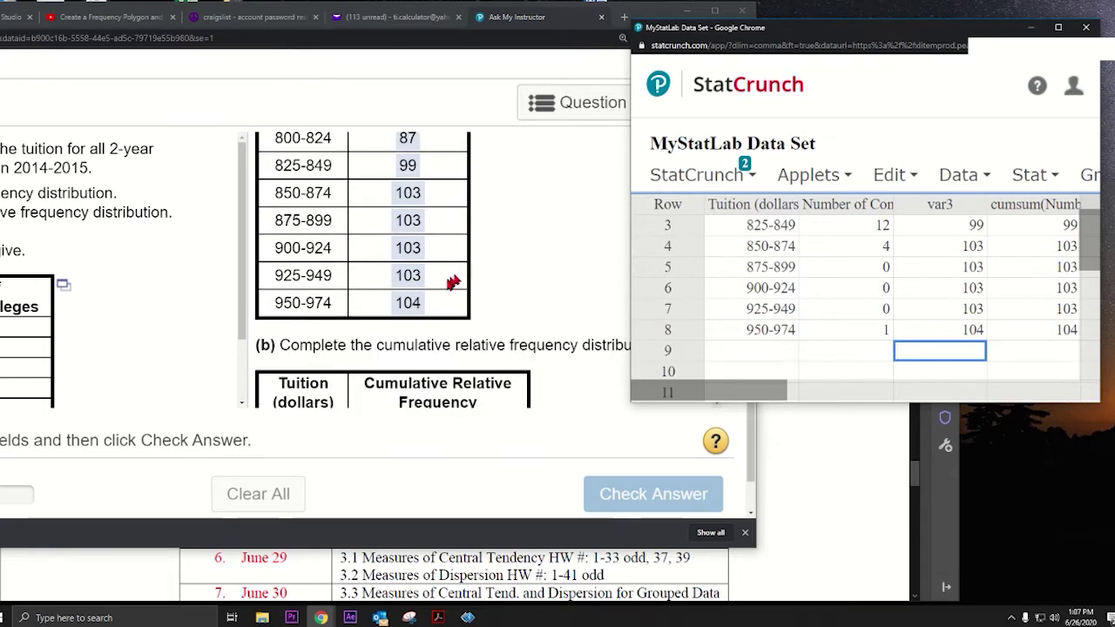
pyautogui.click(524, 267)
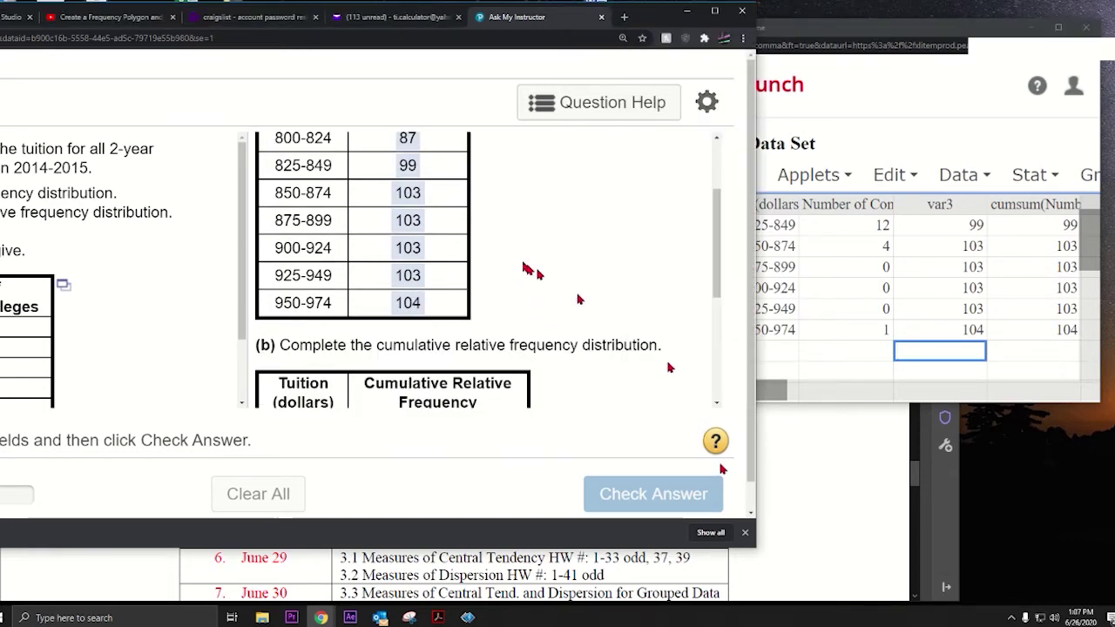
pyautogui.moveTo(757, 548); pyautogui.dragTo(860, 602)
pyautogui.scroll(-3, 577, 459)
pyautogui.scroll(-1, 577, 459)
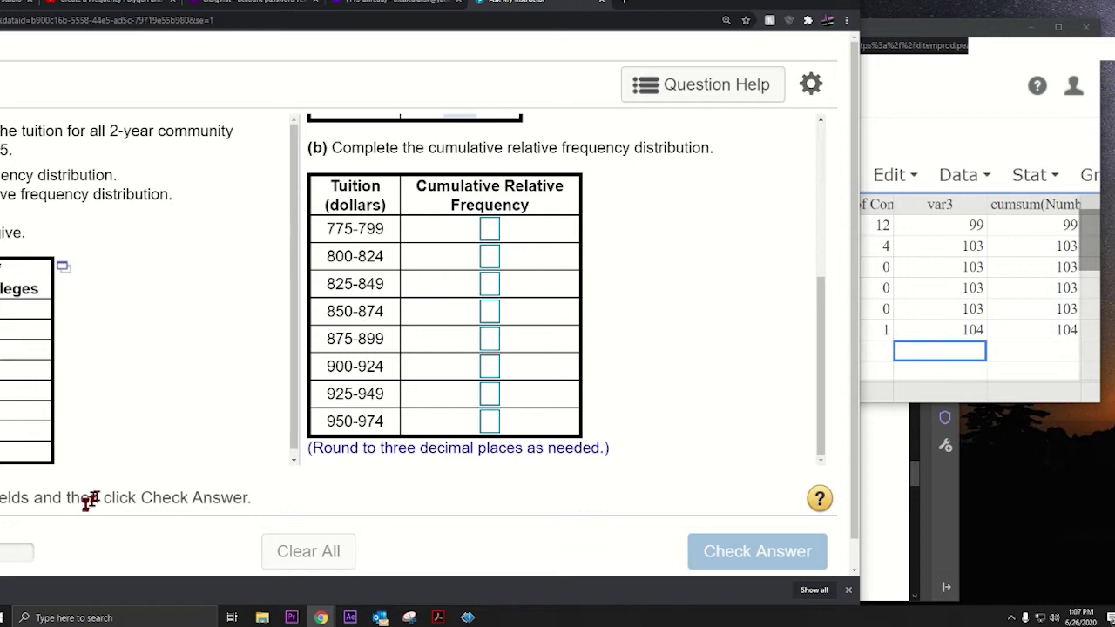
pyautogui.moveTo(652, 7); pyautogui.dragTo(793, 5)
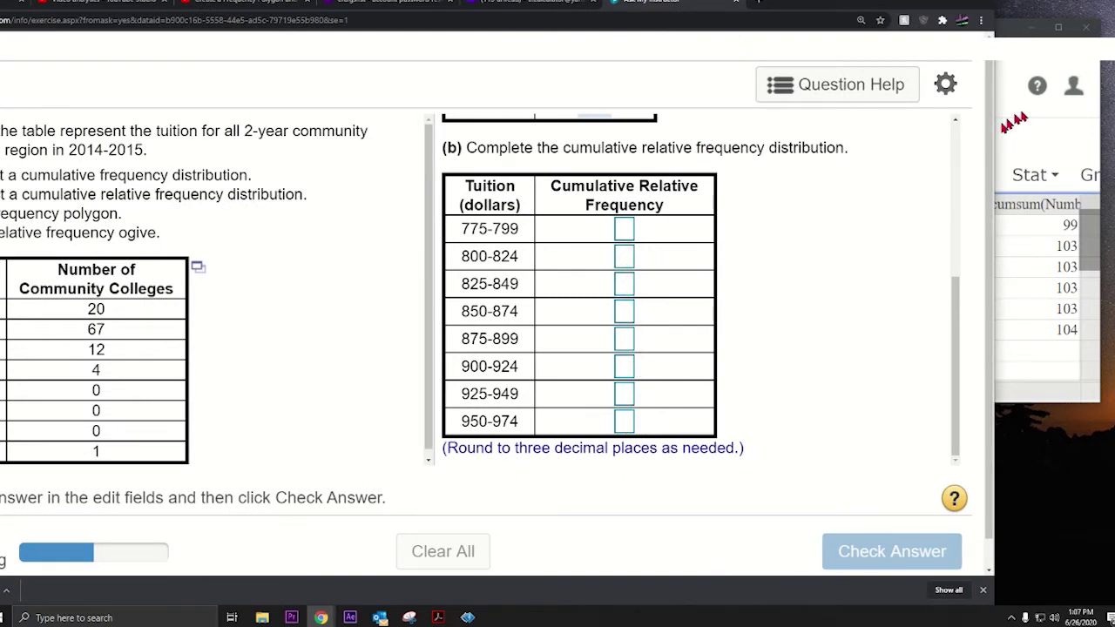
pyautogui.scroll(3, 752, 205)
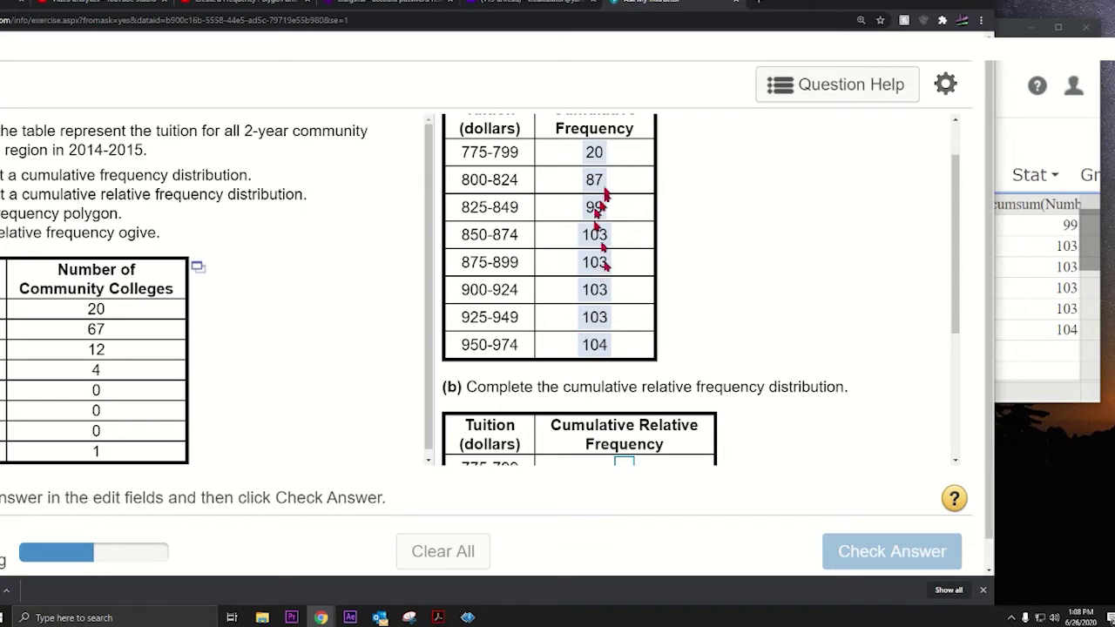
pyautogui.scroll(-3, 595, 350)
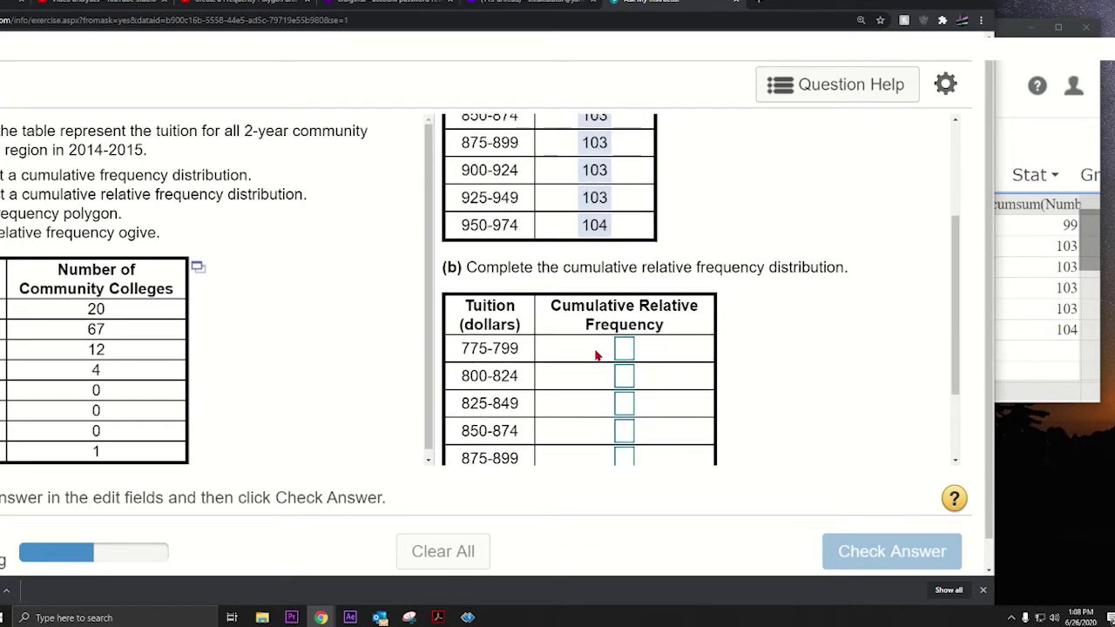
# In maximized StatCrunch, compute a new column cumsum(Number of Community Colleges)/104
pyautogui.click(1039, 136)
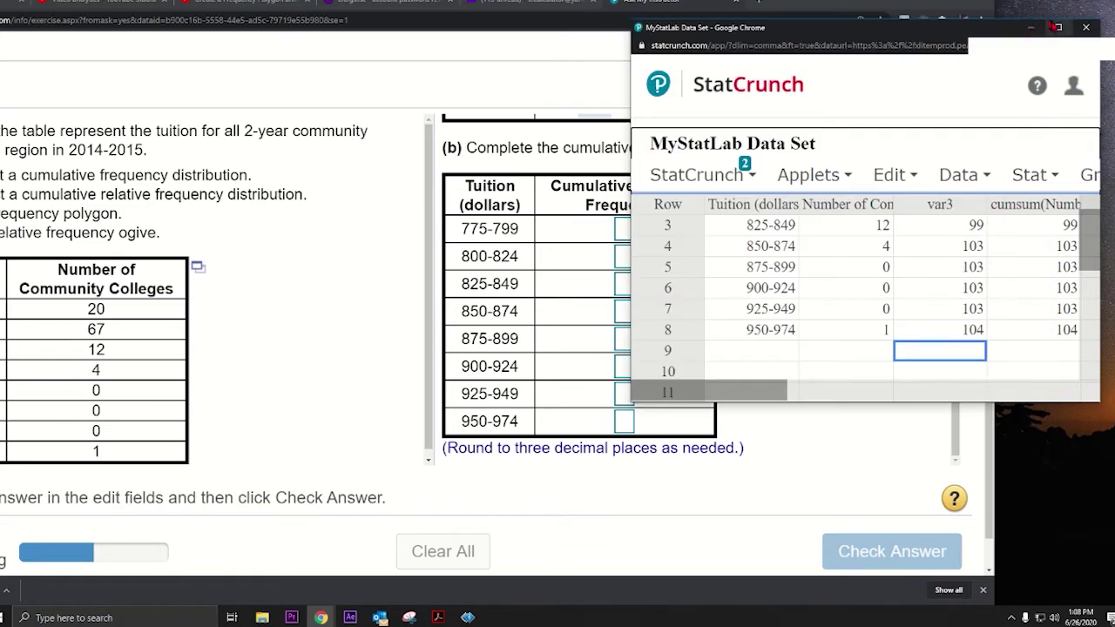
pyautogui.click(1056, 27)
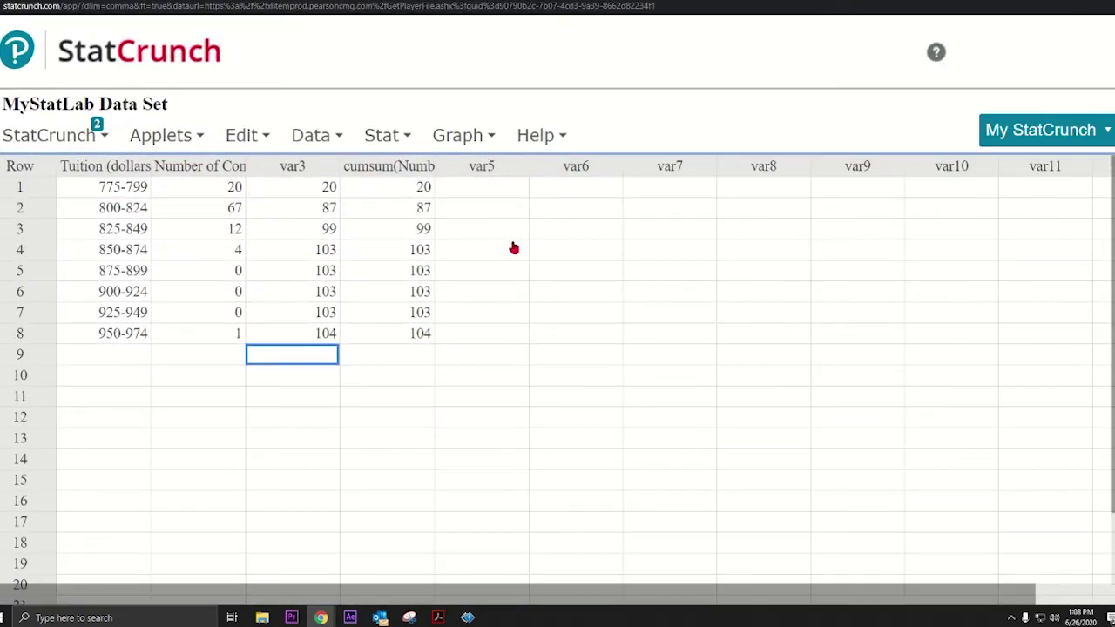
pyautogui.click(318, 137)
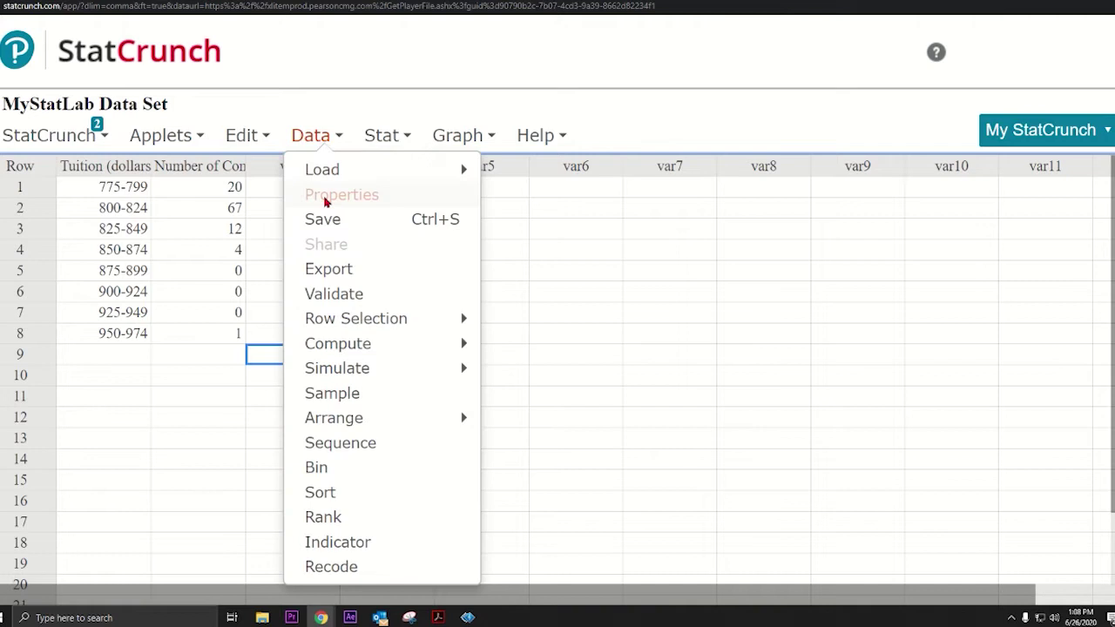
pyautogui.moveTo(384, 349)
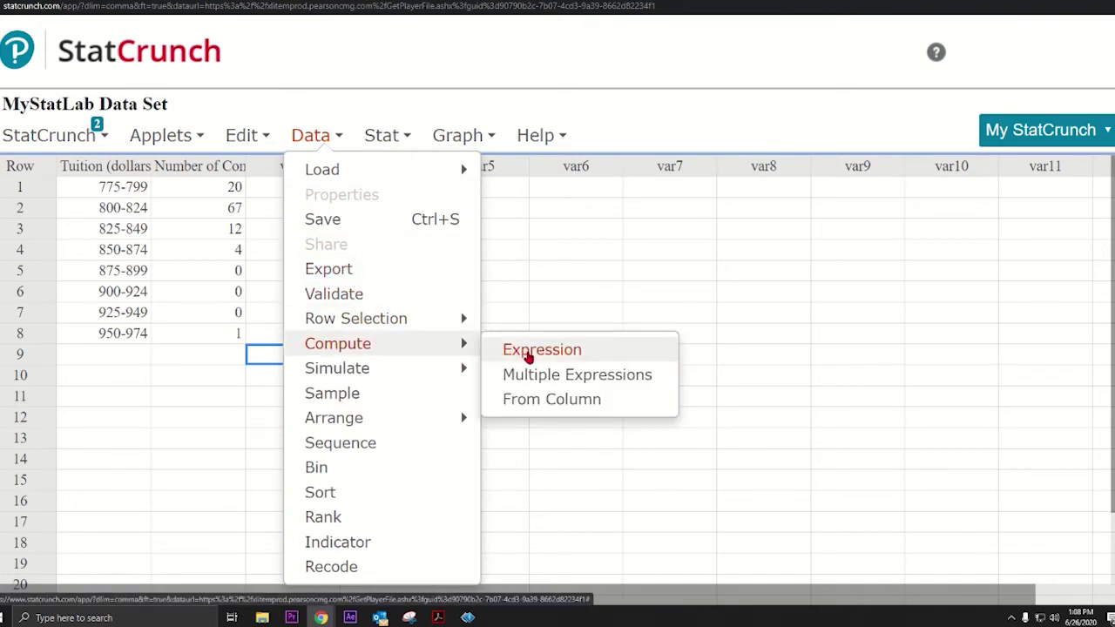
pyautogui.click(528, 352)
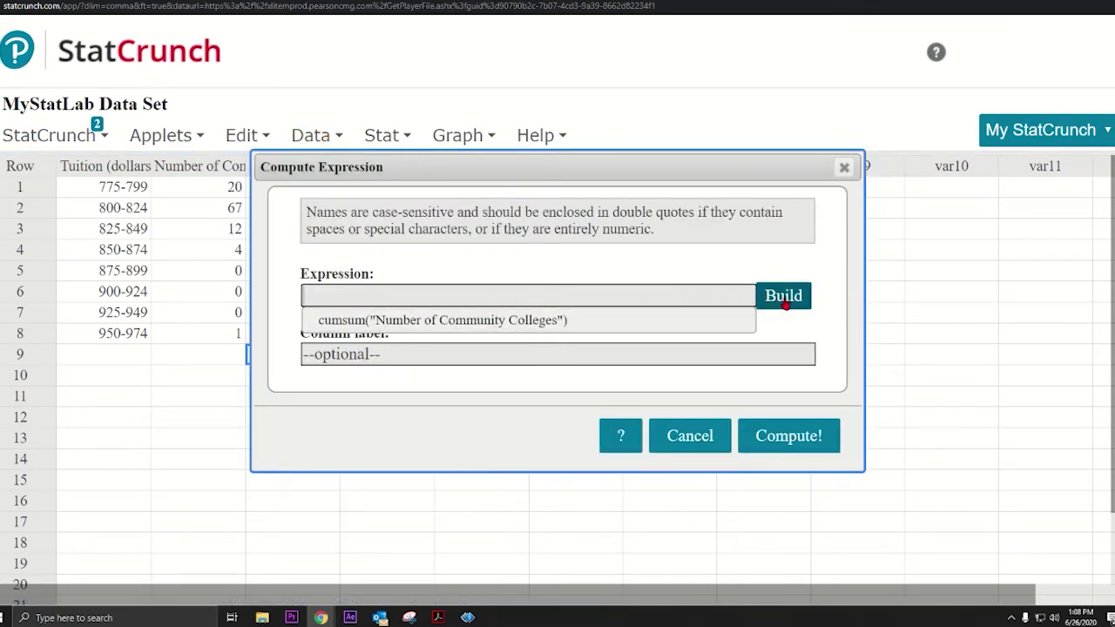
pyautogui.moveTo(676, 162); pyautogui.dragTo(825, 270)
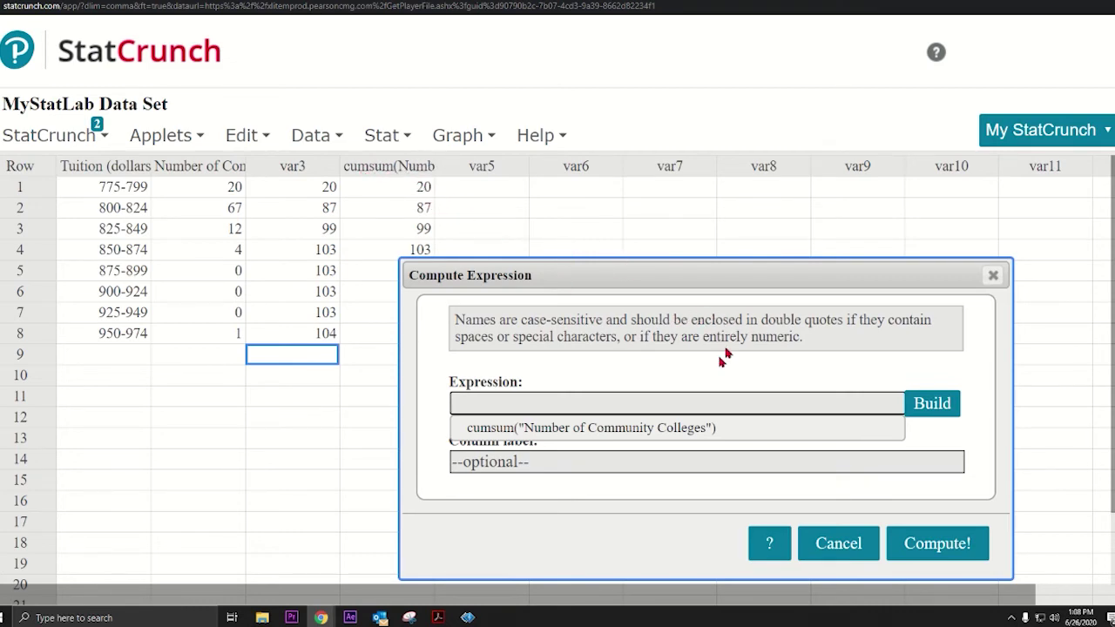
pyautogui.click(924, 403)
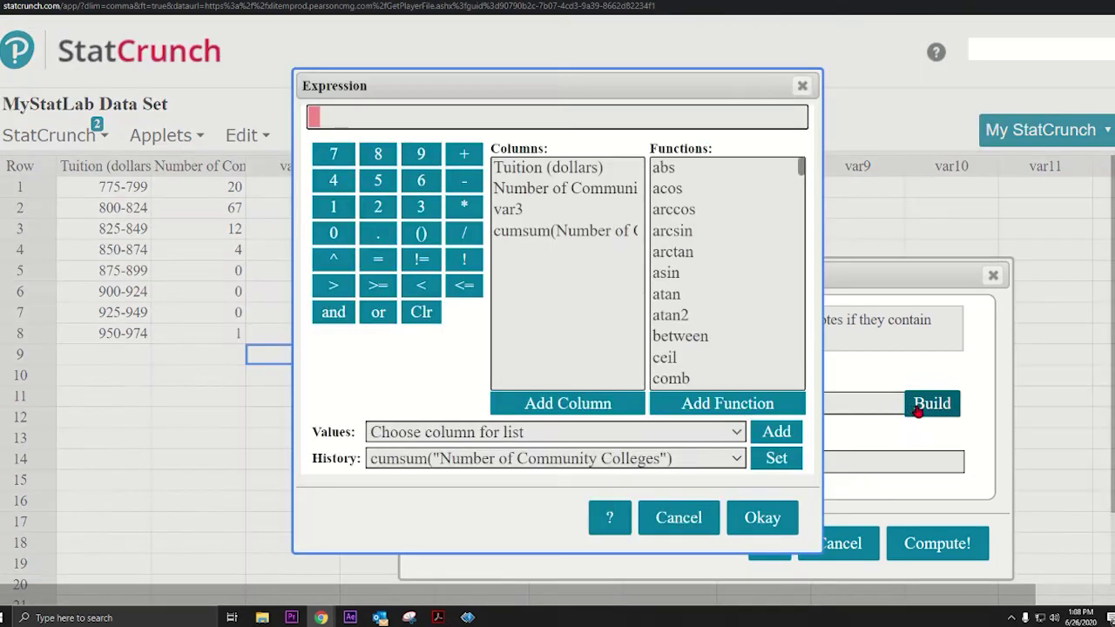
pyautogui.doubleClick(564, 230)
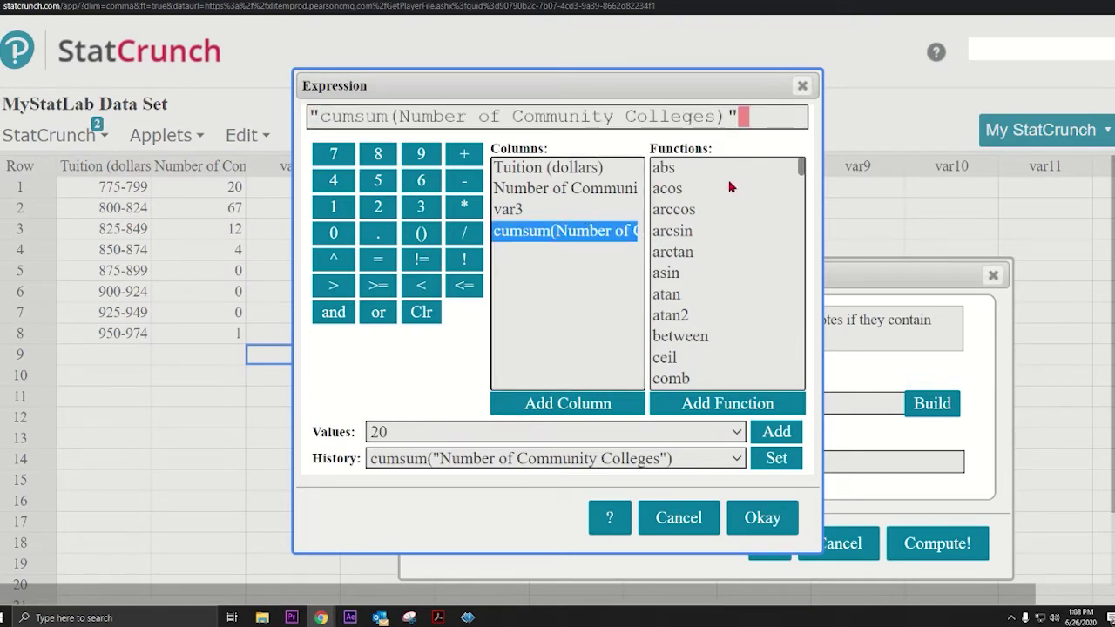
pyautogui.write('/104')
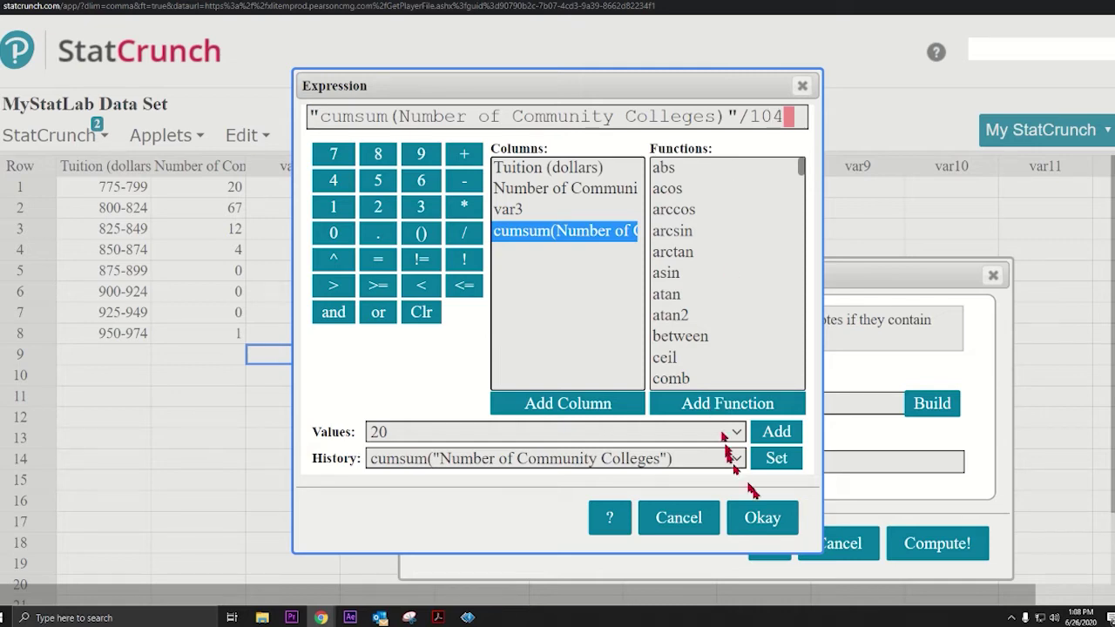
pyautogui.click(763, 517)
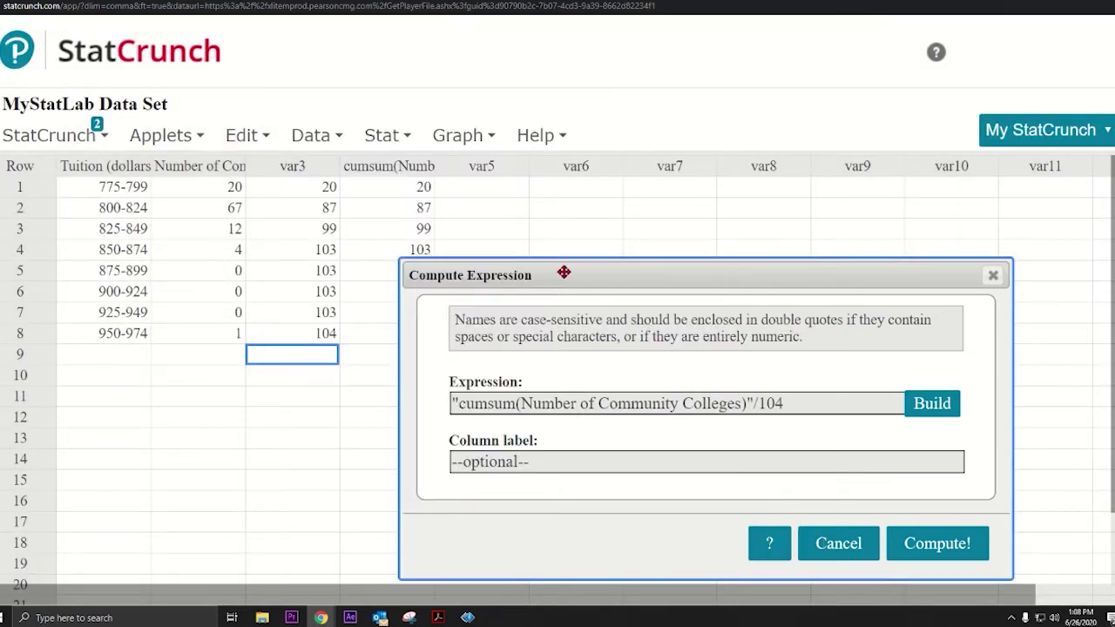
pyautogui.moveTo(562, 271); pyautogui.dragTo(680, 280)
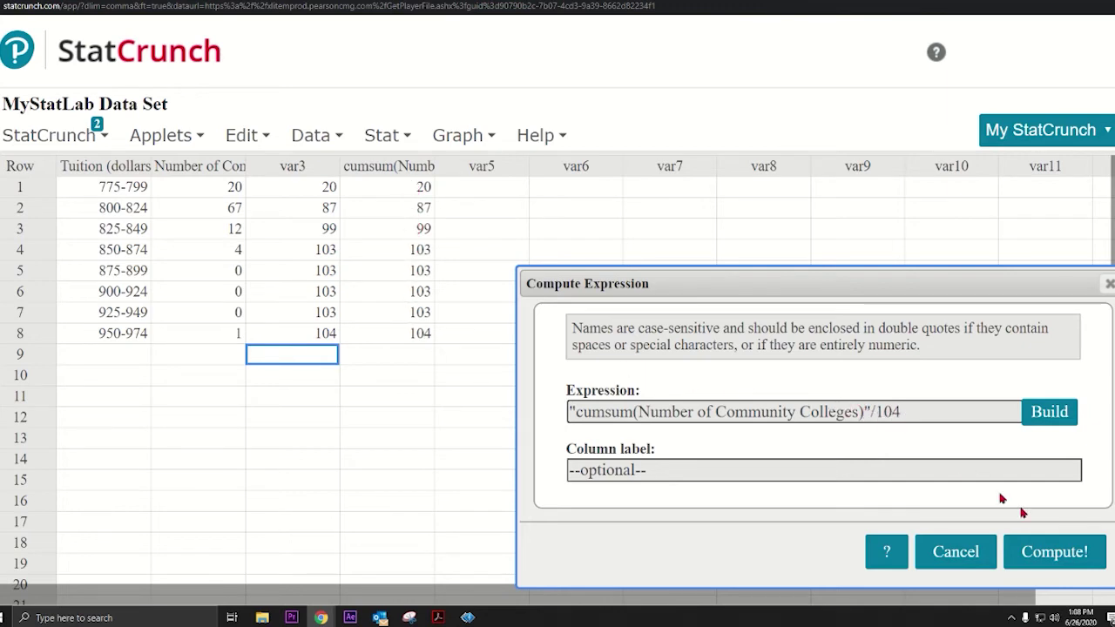
pyautogui.click(1055, 552)
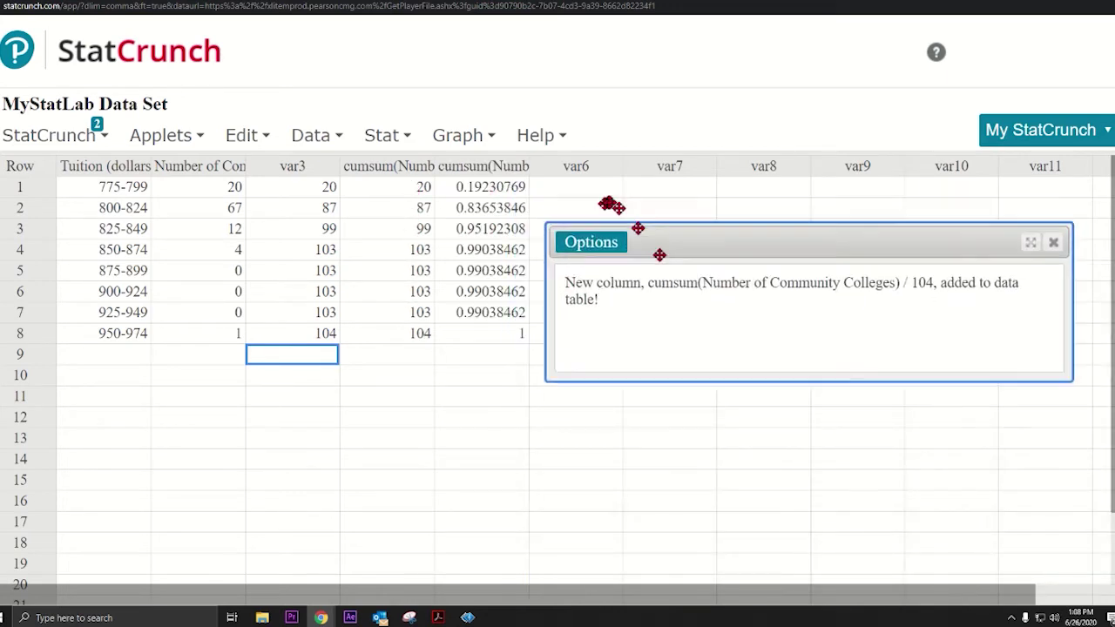
# Move the confirmation aside and restore StatCrunch to a small window at top-left
pyautogui.moveTo(547, 215); pyautogui.dragTo(643, 376)
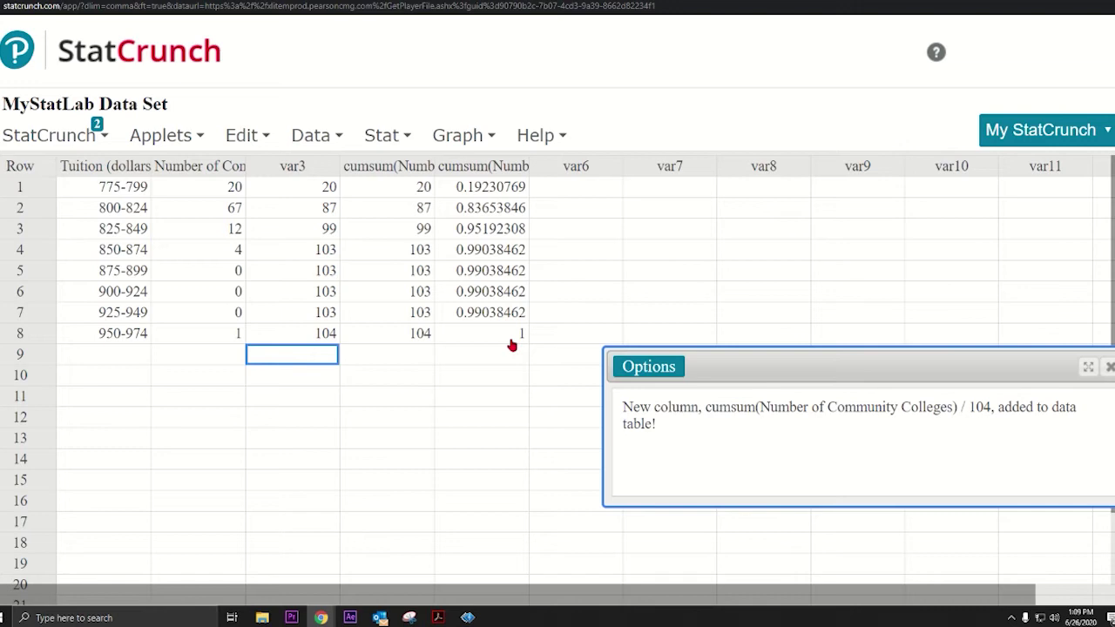
pyautogui.moveTo(728, 366); pyautogui.dragTo(484, 359)
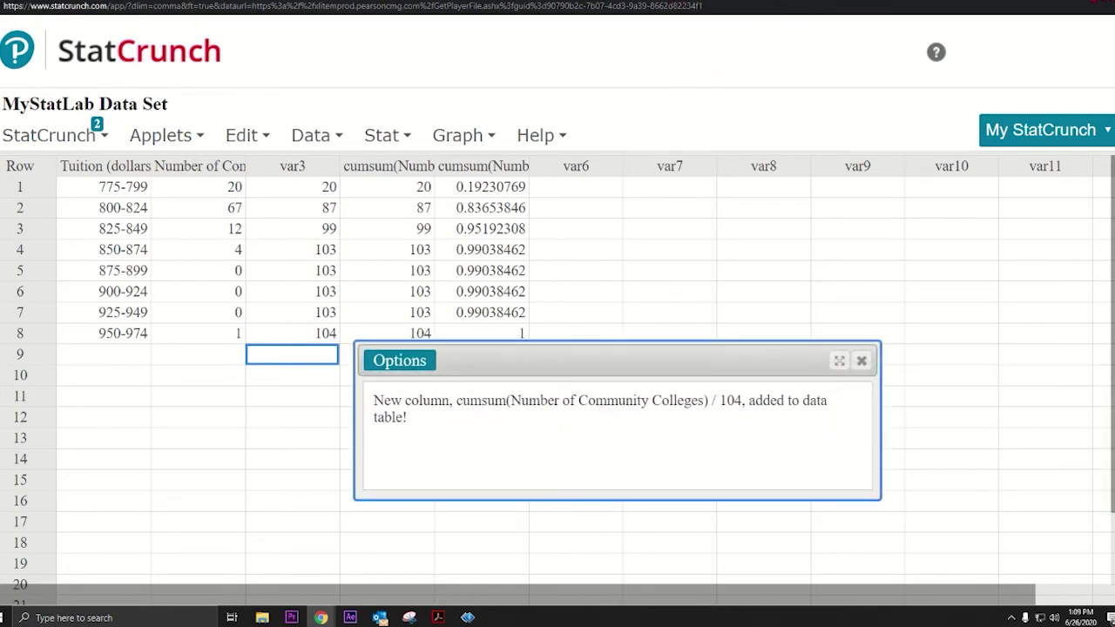
pyautogui.doubleClick(920, 7)
pyautogui.moveTo(921, 42); pyautogui.dragTo(348, 39)
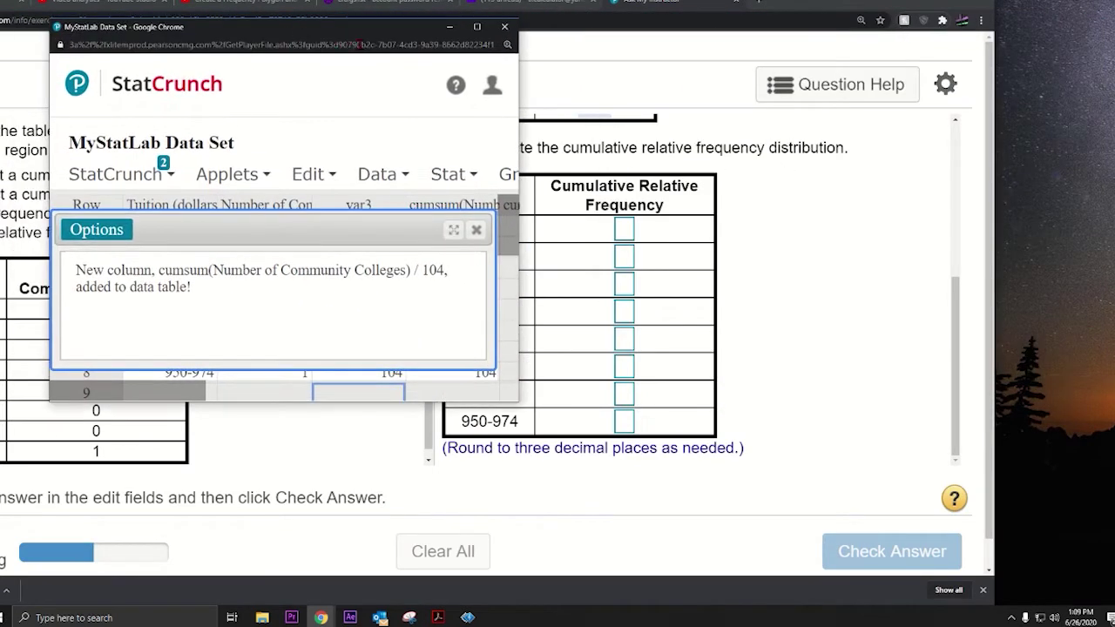
# Dismiss the confirmation and park StatCrunch at the right edge showing the new column
pyautogui.click(476, 228)
pyautogui.click(378, 392)
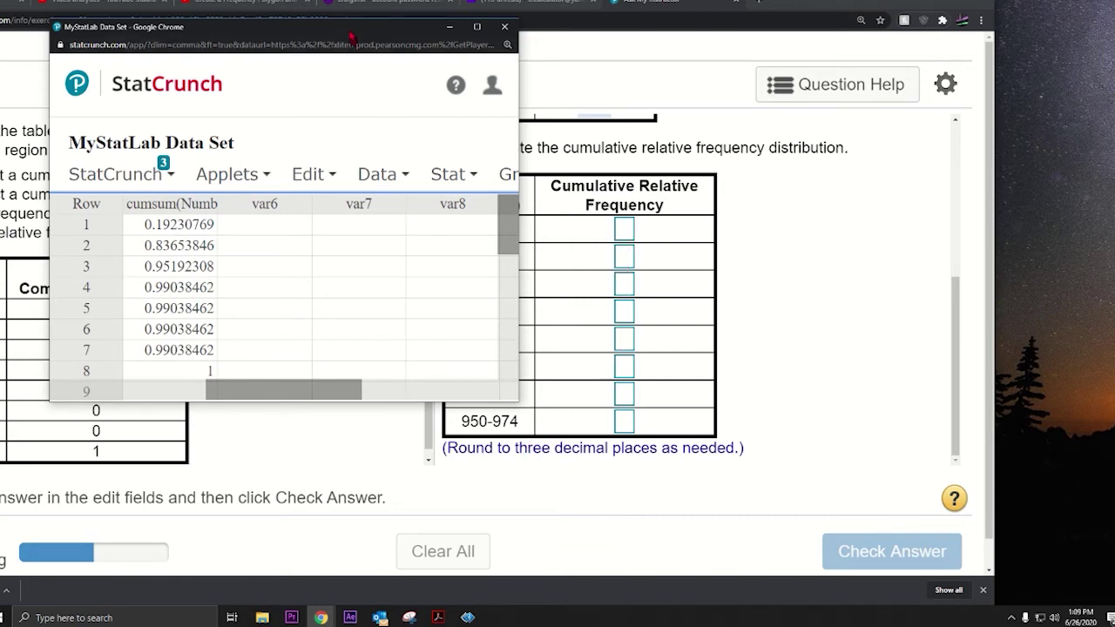
pyautogui.moveTo(348, 33); pyautogui.dragTo(1102, 43)
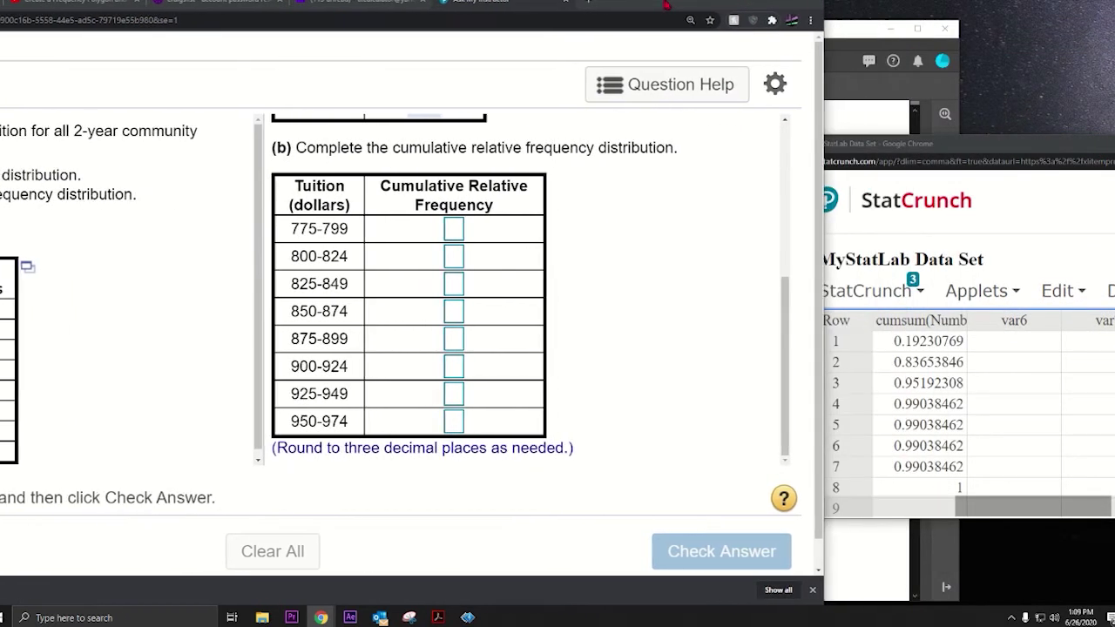
# Enter cumulative relative frequencies .192, .837, .952, .990, .990 starting at the 775-799 box
pyautogui.click(501, 233)
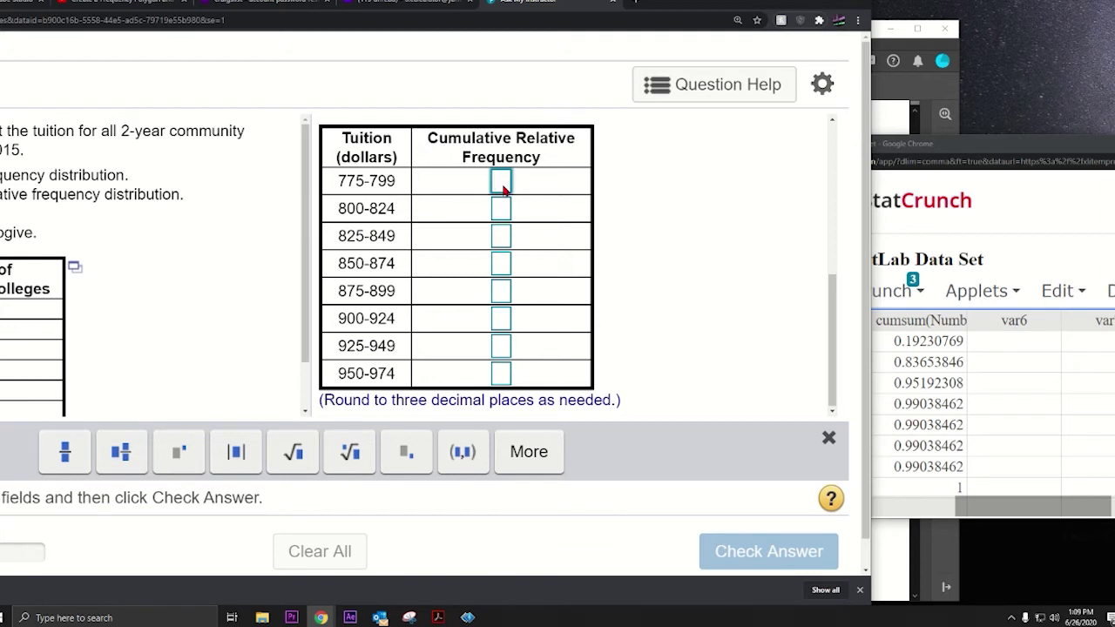
pyautogui.write('.19')
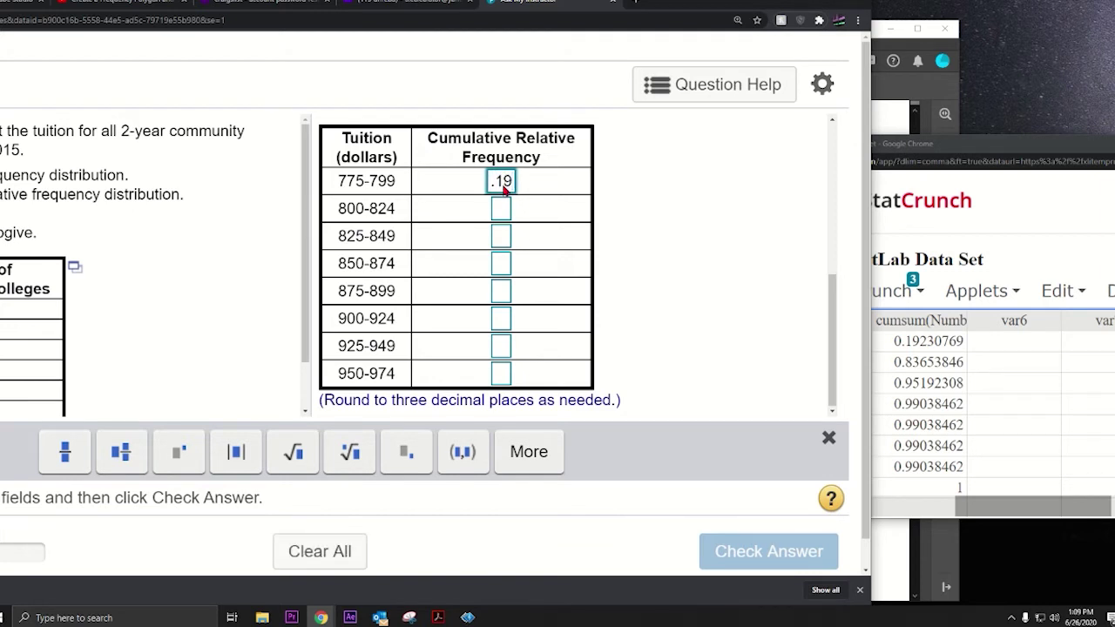
pyautogui.write('2')
pyautogui.press('Tab')
pyautogui.write('.')
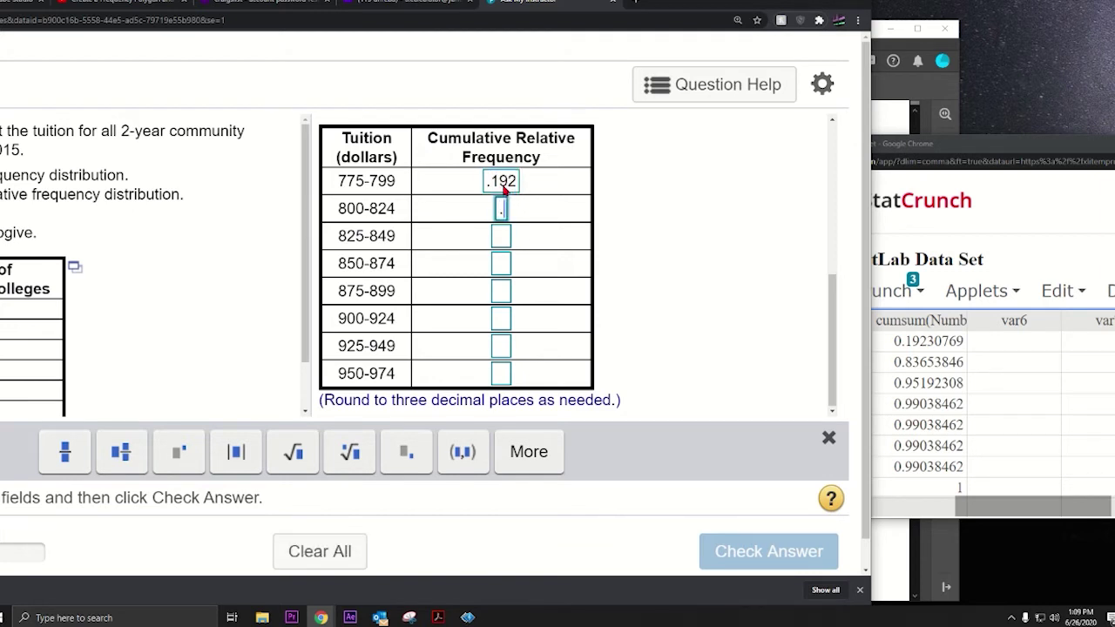
pyautogui.write('837')
pyautogui.press('Tab')
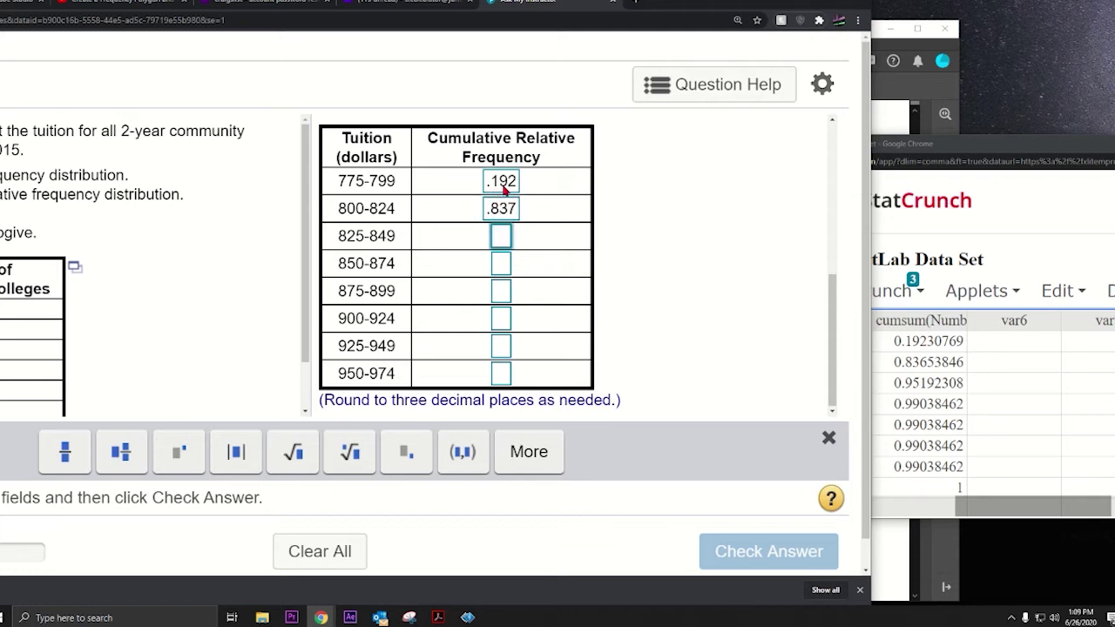
pyautogui.write('.952')
pyautogui.press('Tab')
pyautogui.write('.')
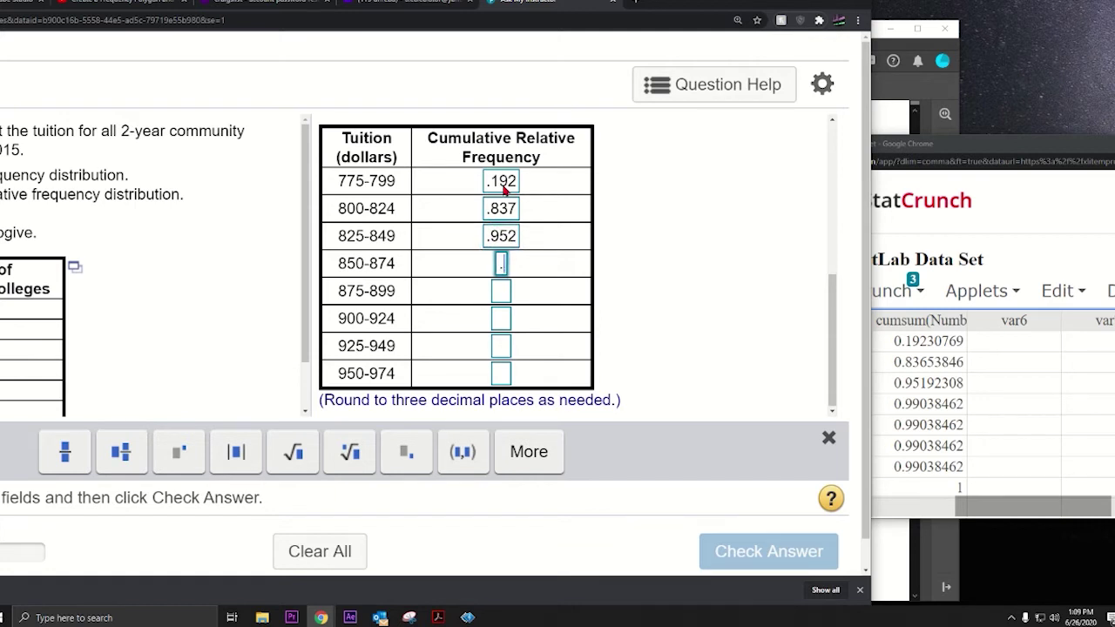
pyautogui.write('990')
pyautogui.press('Tab')
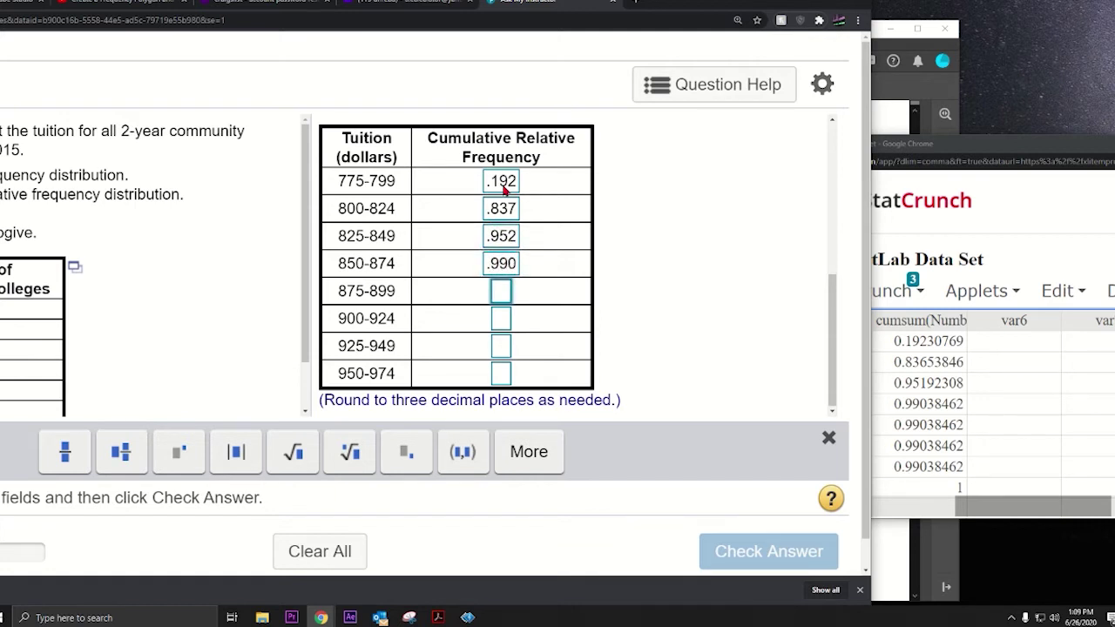
pyautogui.write('.990')
pyautogui.press('Tab')
pyautogui.write('.990')
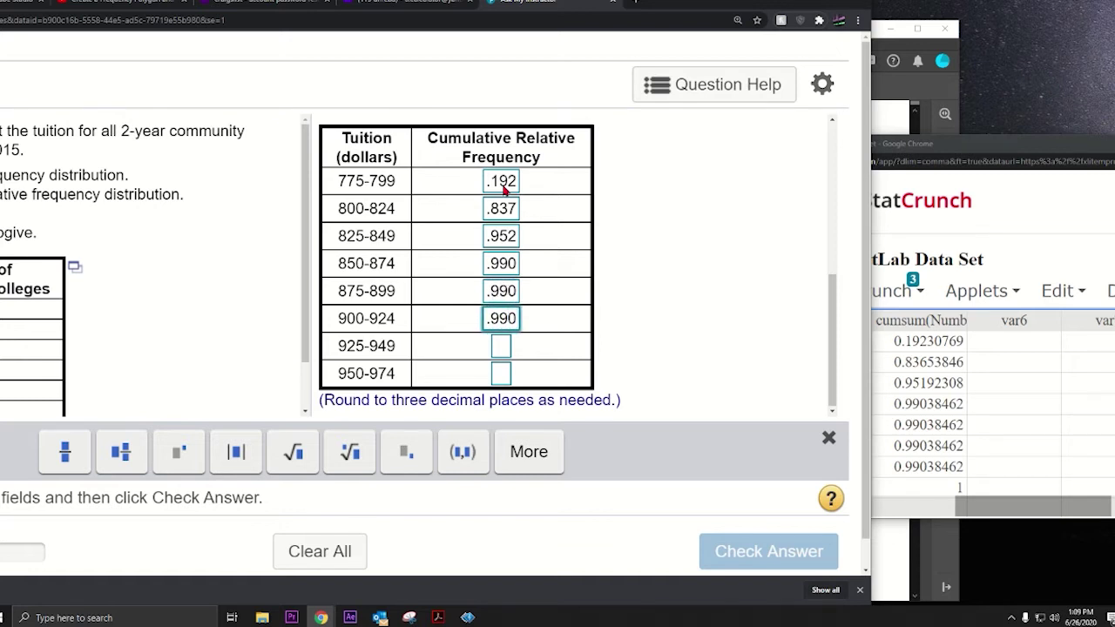
pyautogui.press('Tab')
pyautogui.press('Tab')
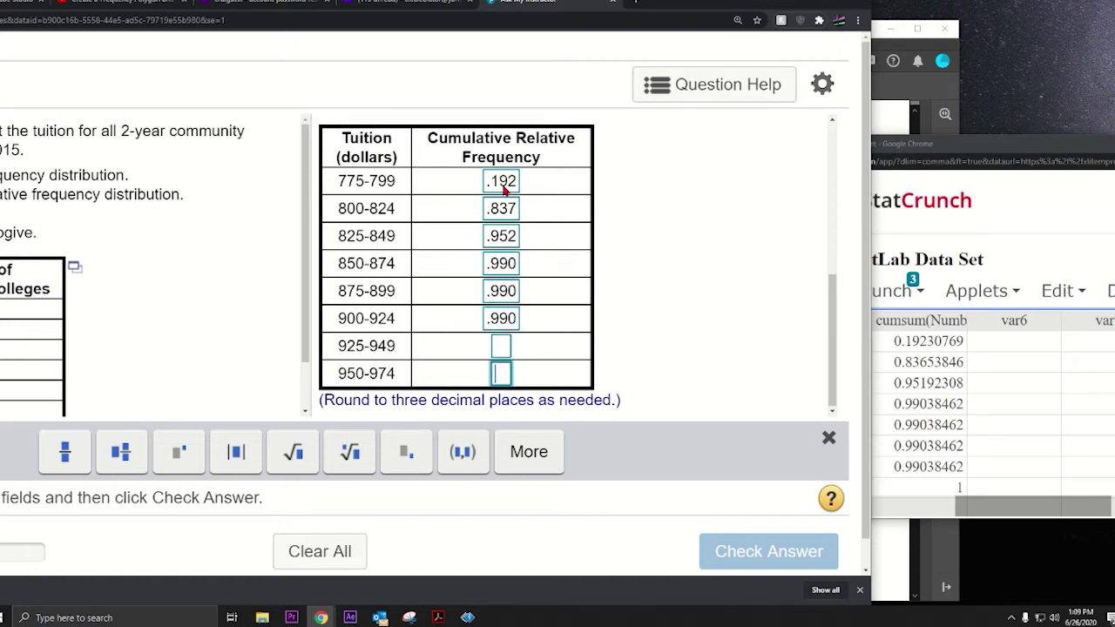
# Fill 925-949 with .990 and 950-974 with 1, then check part (b)
pyautogui.click(503, 350)
pyautogui.write('.990')
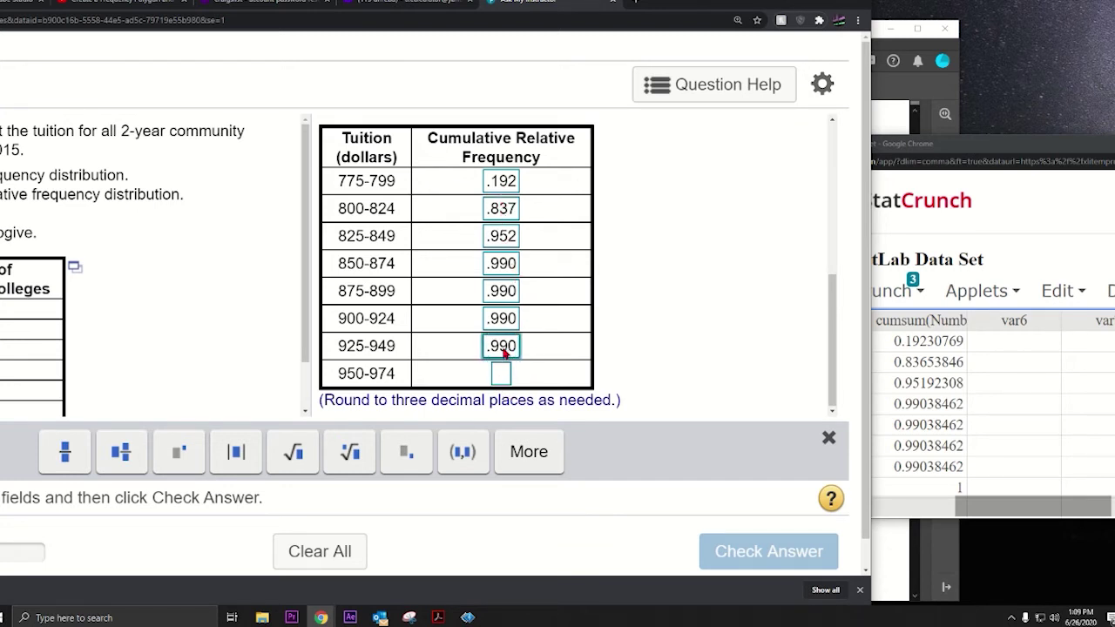
pyautogui.press('Tab')
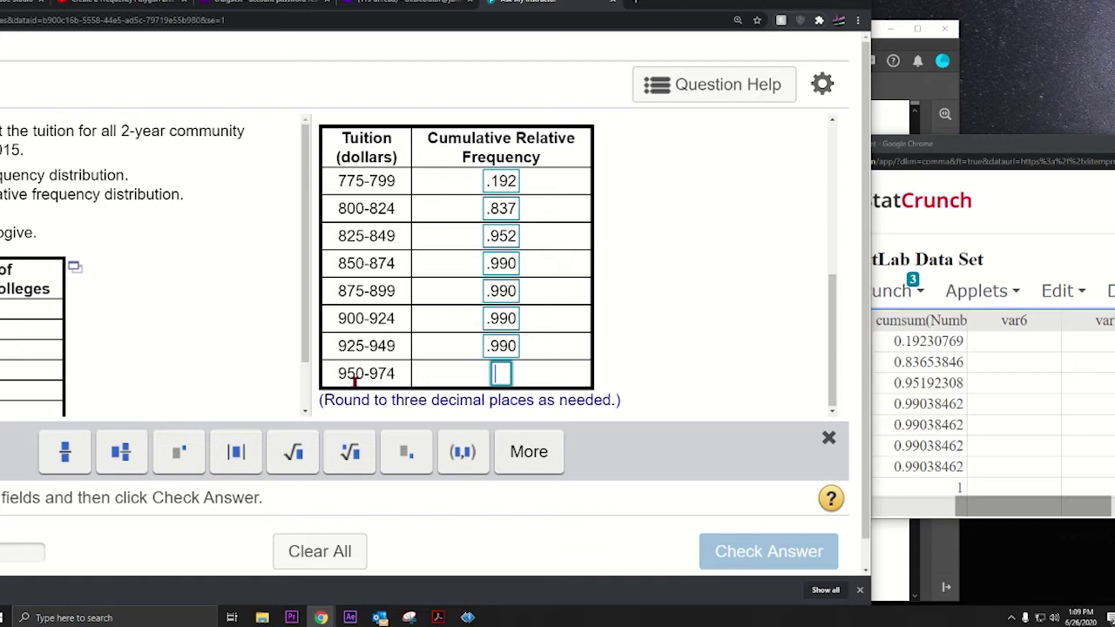
pyautogui.write('1')
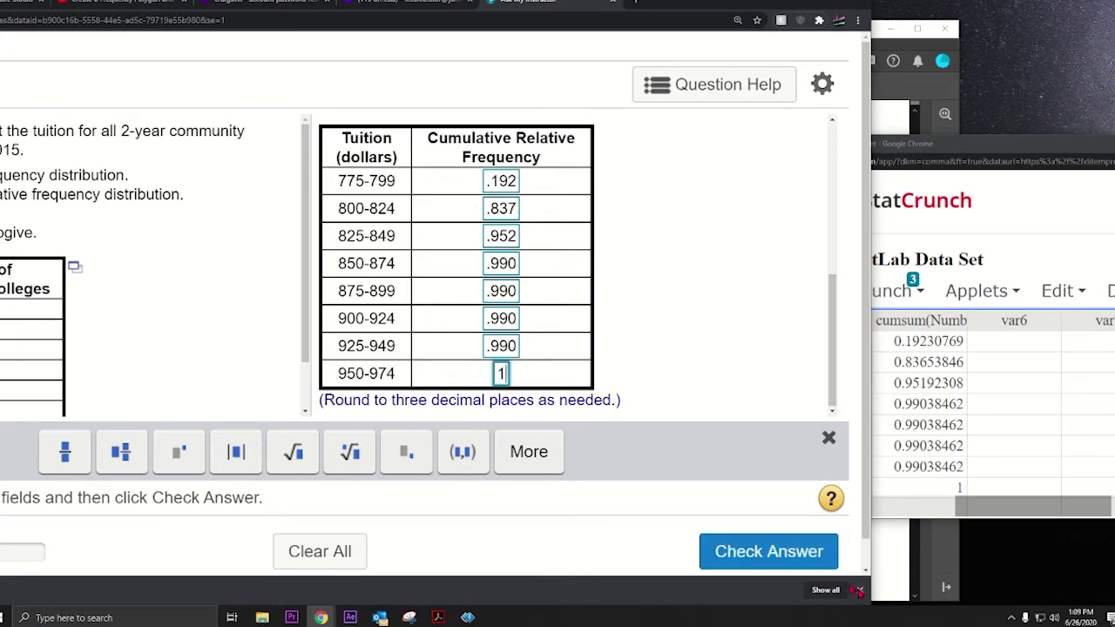
pyautogui.click(797, 551)
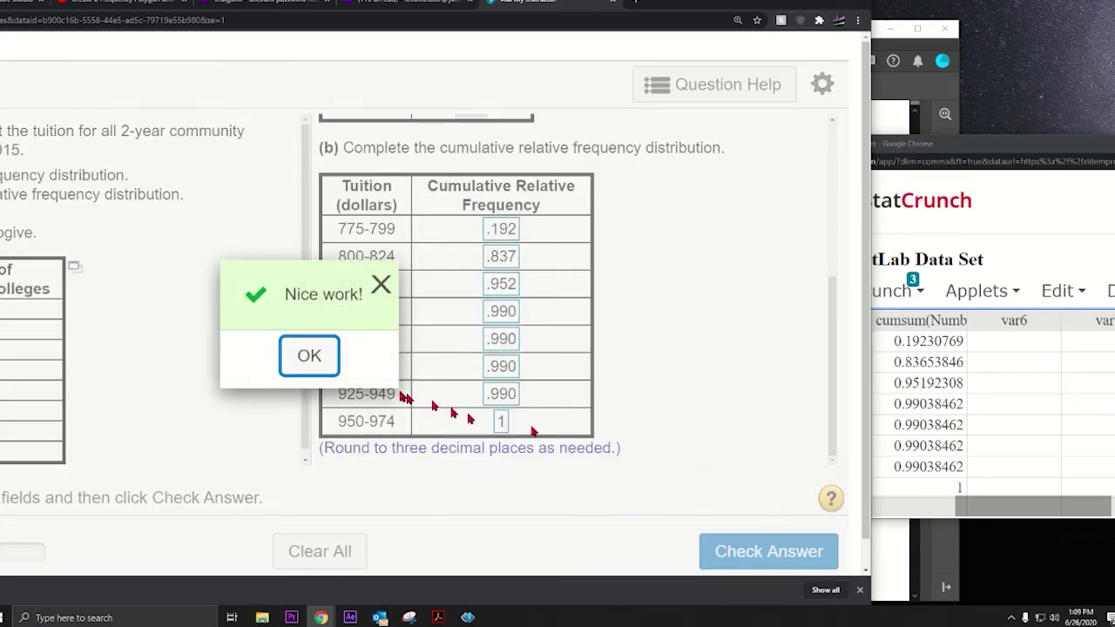
# Select graph C as part (c)'s frequency polygon, check it, and continue to part (d)
pyautogui.click(310, 356)
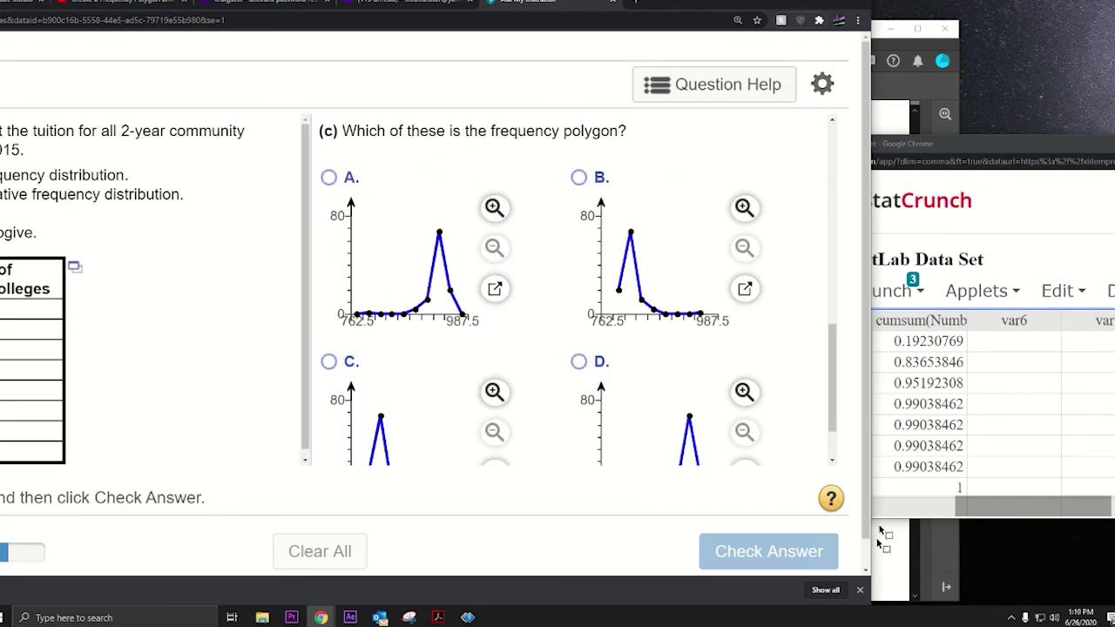
pyautogui.click(838, 5)
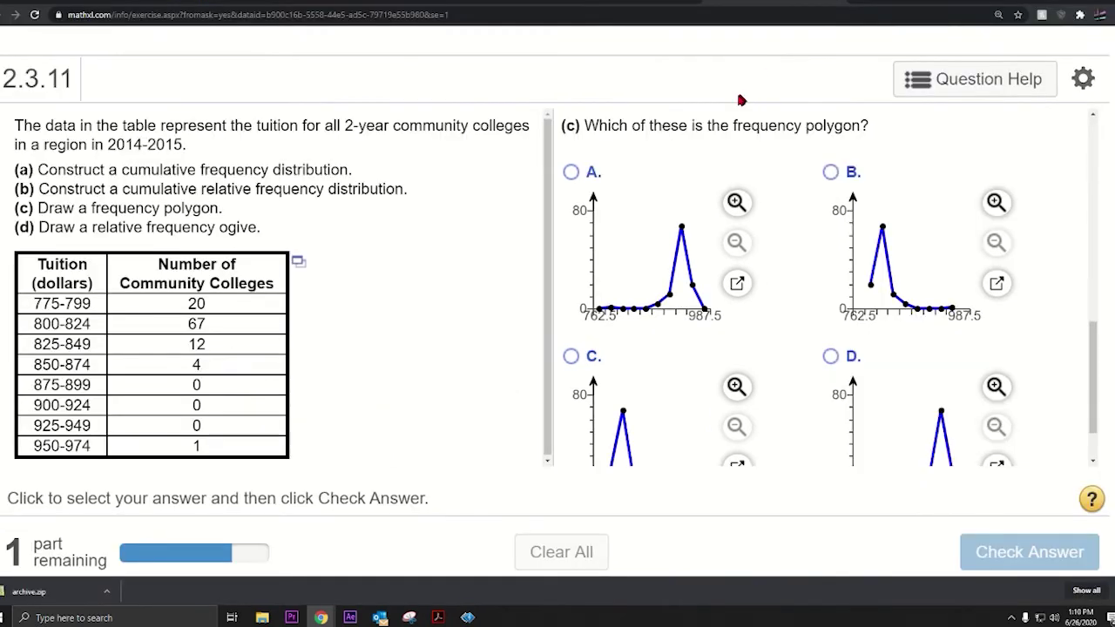
pyautogui.scroll(-1, 973, 350)
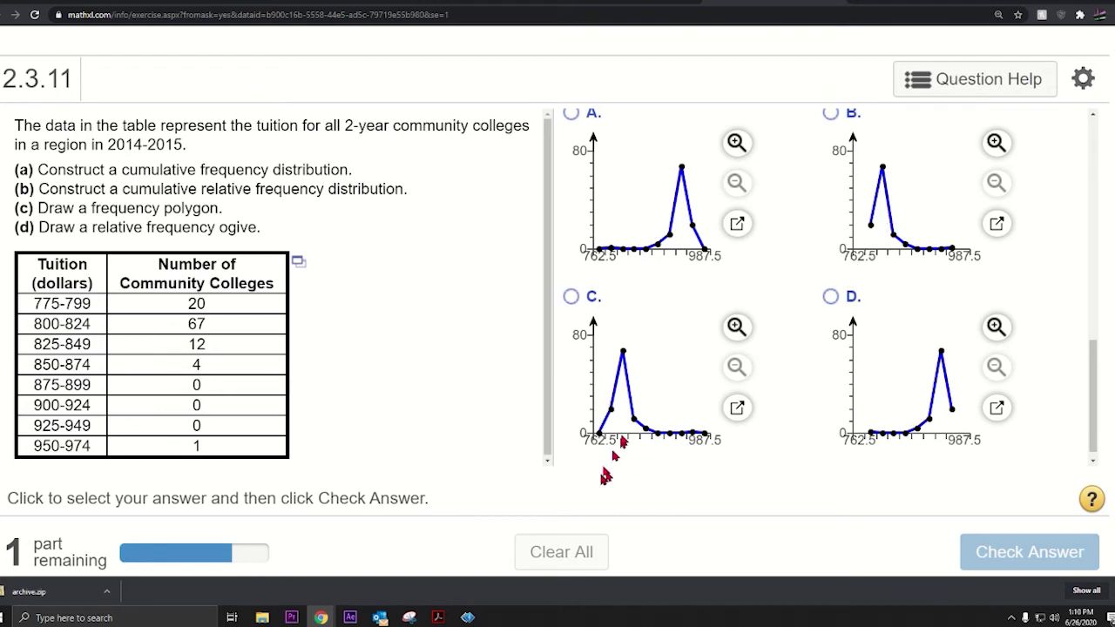
pyautogui.click(572, 297)
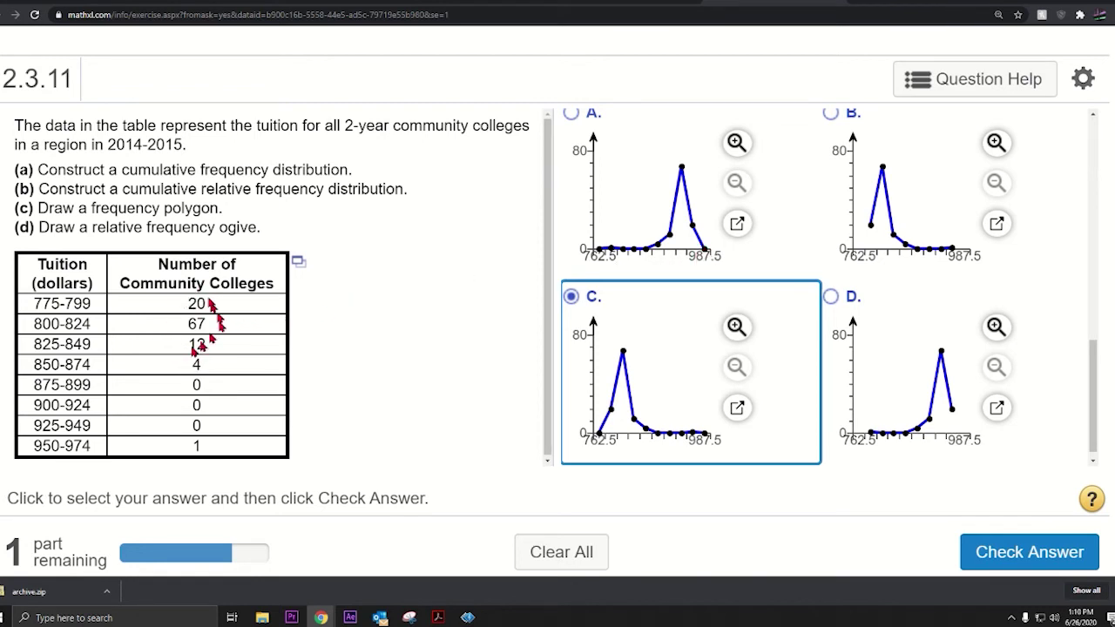
pyautogui.click(1028, 561)
pyautogui.click(541, 356)
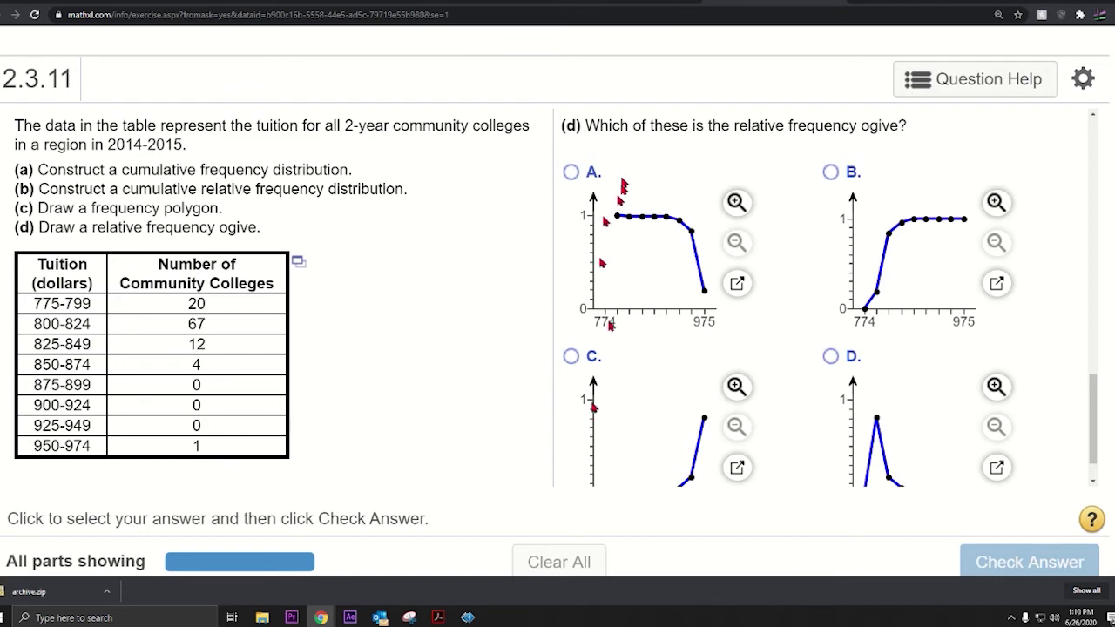
pyautogui.scroll(3, 862, 228)
pyautogui.scroll(4, 861, 231)
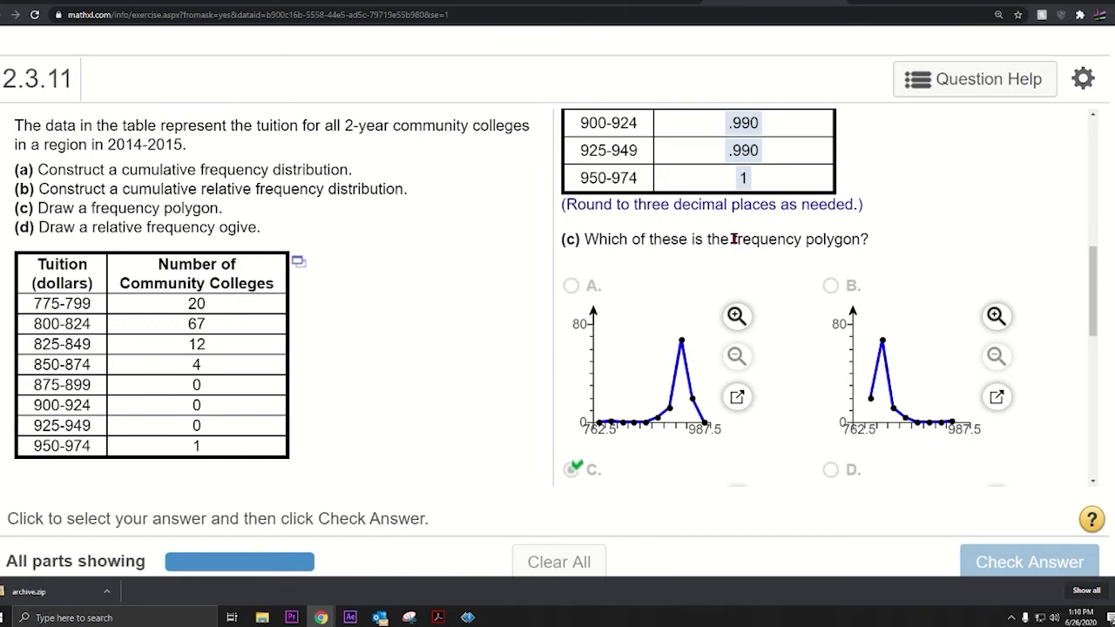
pyautogui.moveTo(733, 239); pyautogui.dragTo(873, 242)
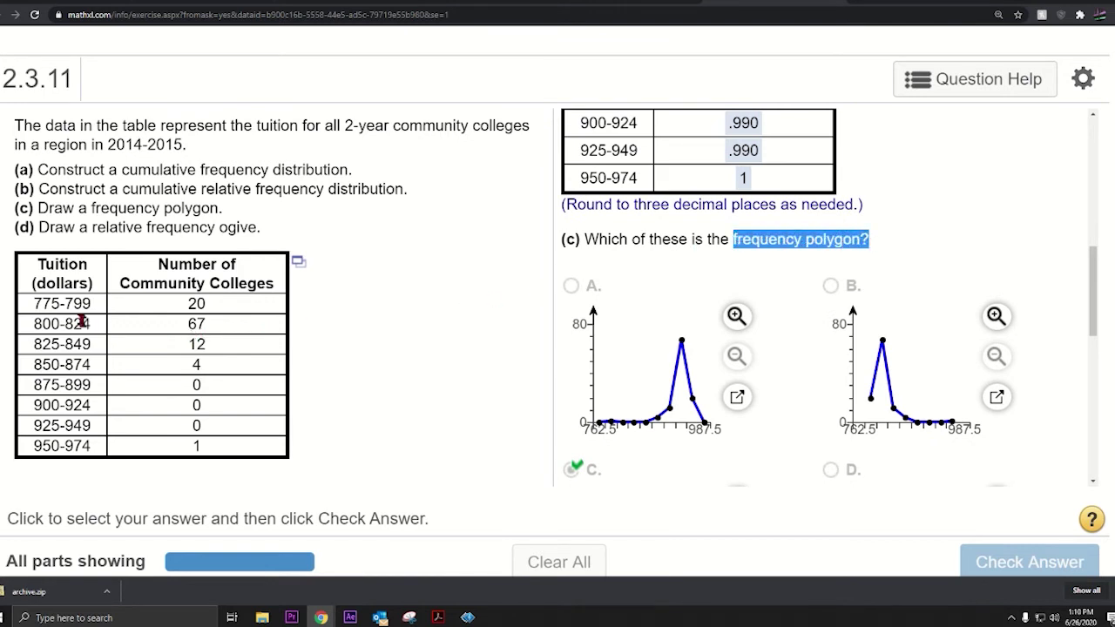
pyautogui.moveTo(35, 303); pyautogui.dragTo(95, 445)
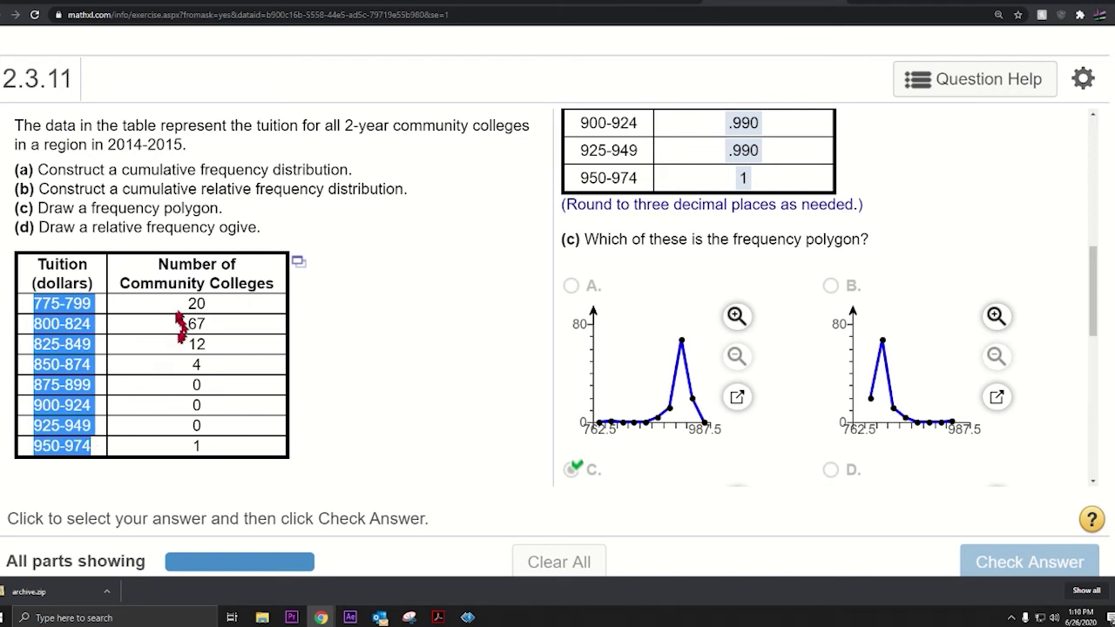
pyautogui.moveTo(161, 303); pyautogui.dragTo(196, 324)
pyautogui.click(196, 324)
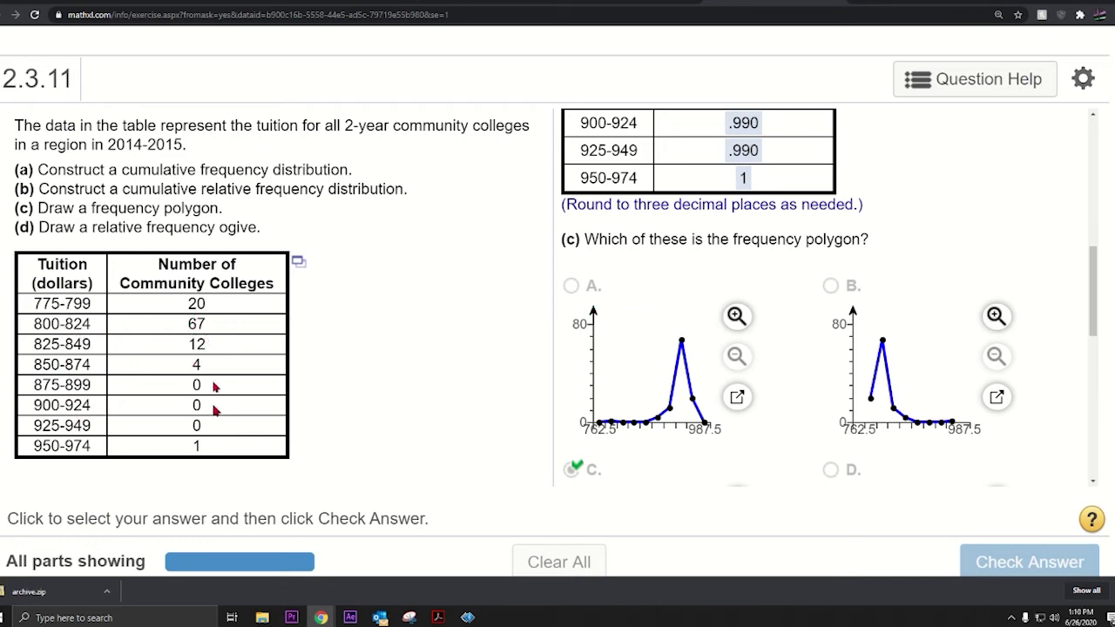
pyautogui.scroll(-1, 305, 379)
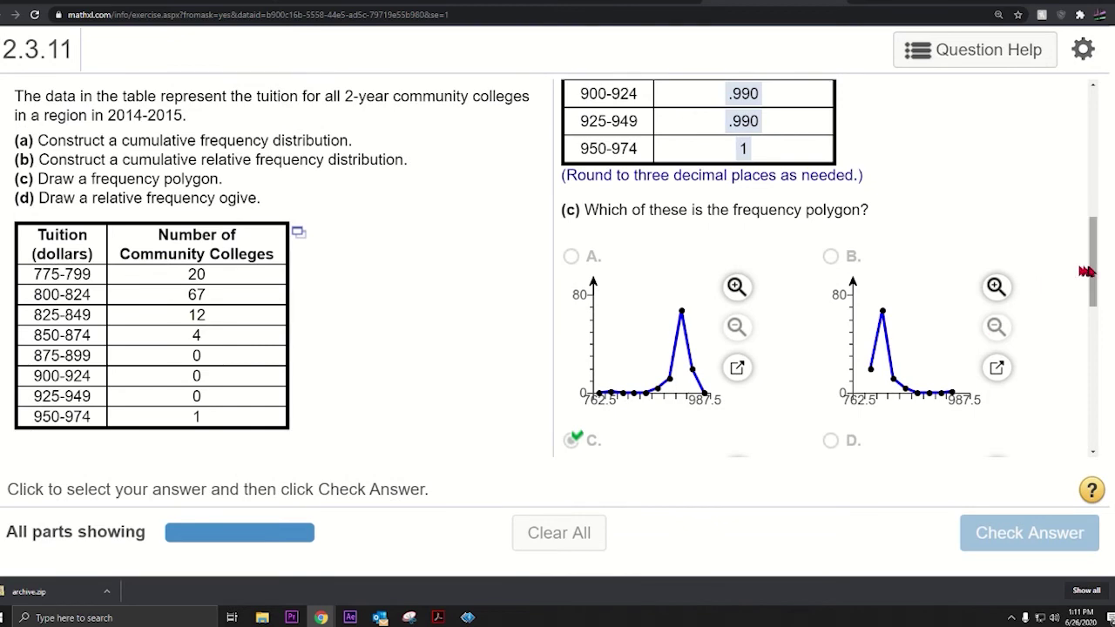
pyautogui.moveTo(1091, 253); pyautogui.dragTo(1078, 397)
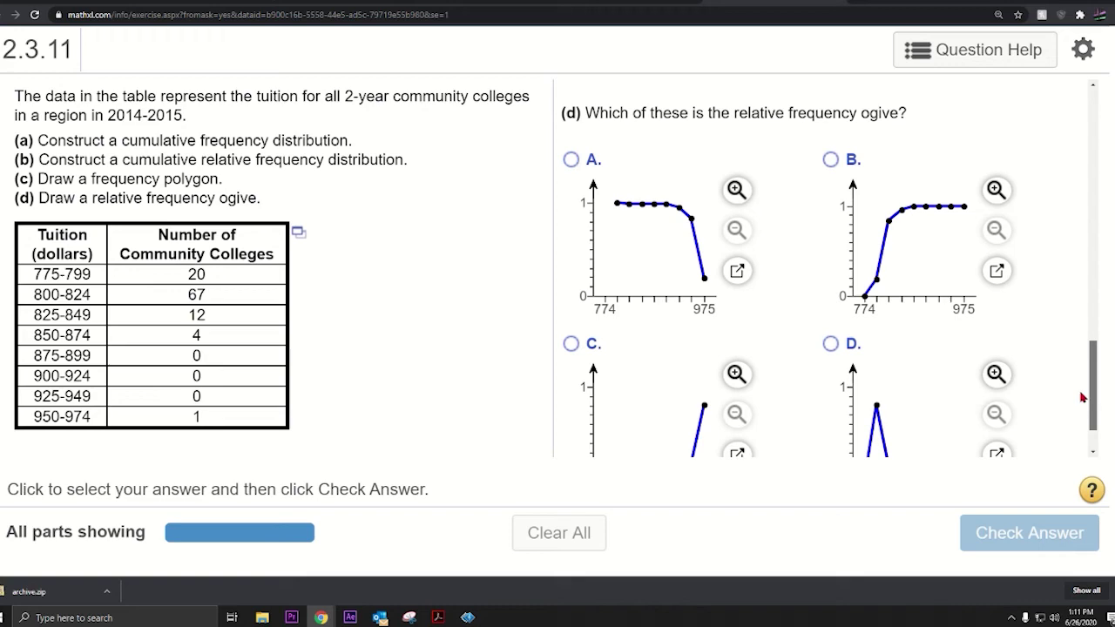
pyautogui.moveTo(1082, 397); pyautogui.dragTo(1082, 397)
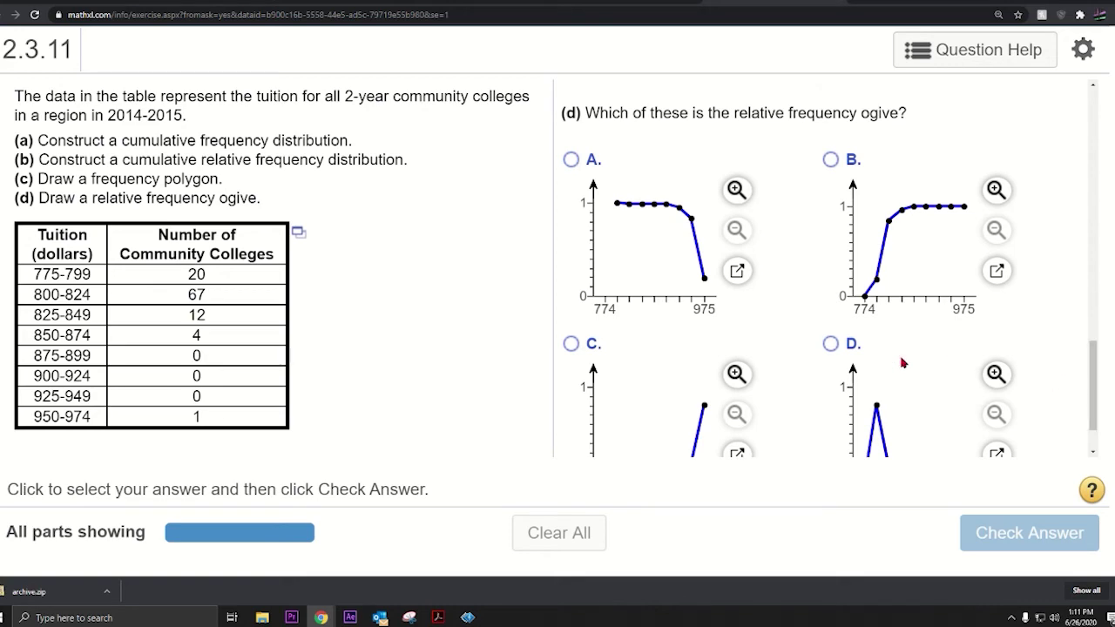
pyautogui.scroll(8, 867, 261)
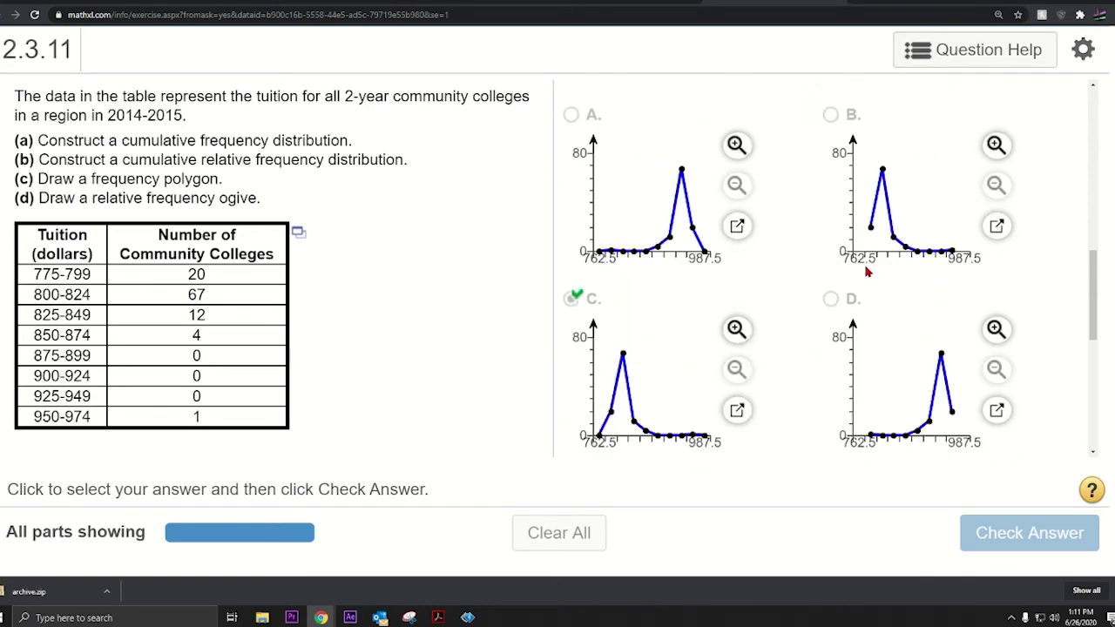
pyautogui.scroll(-1, 815, 266)
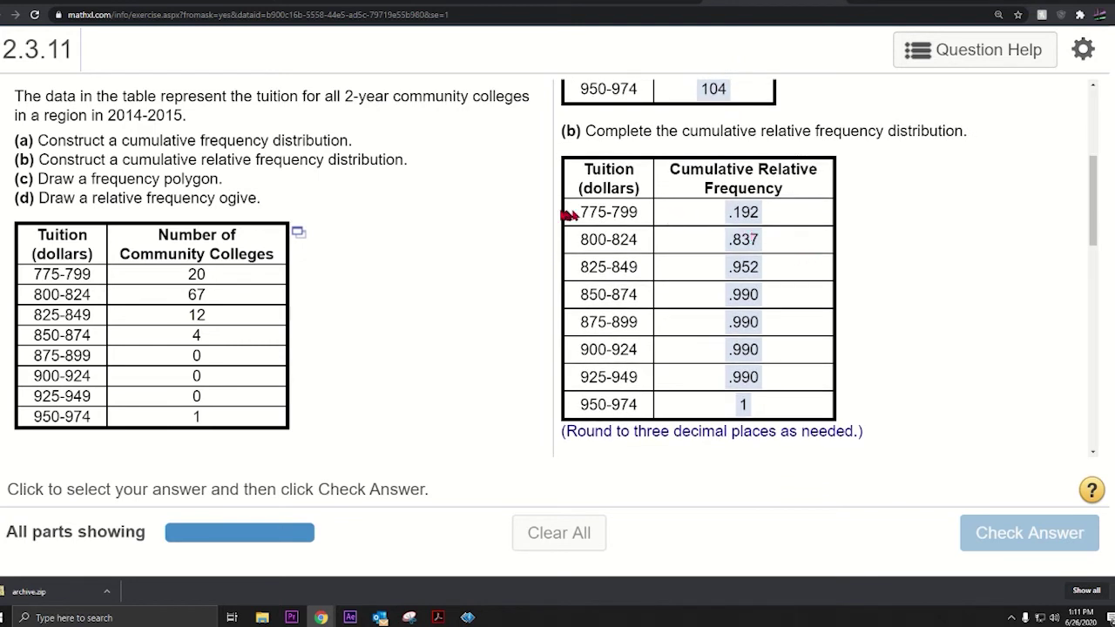
pyautogui.moveTo(582, 210); pyautogui.dragTo(815, 400)
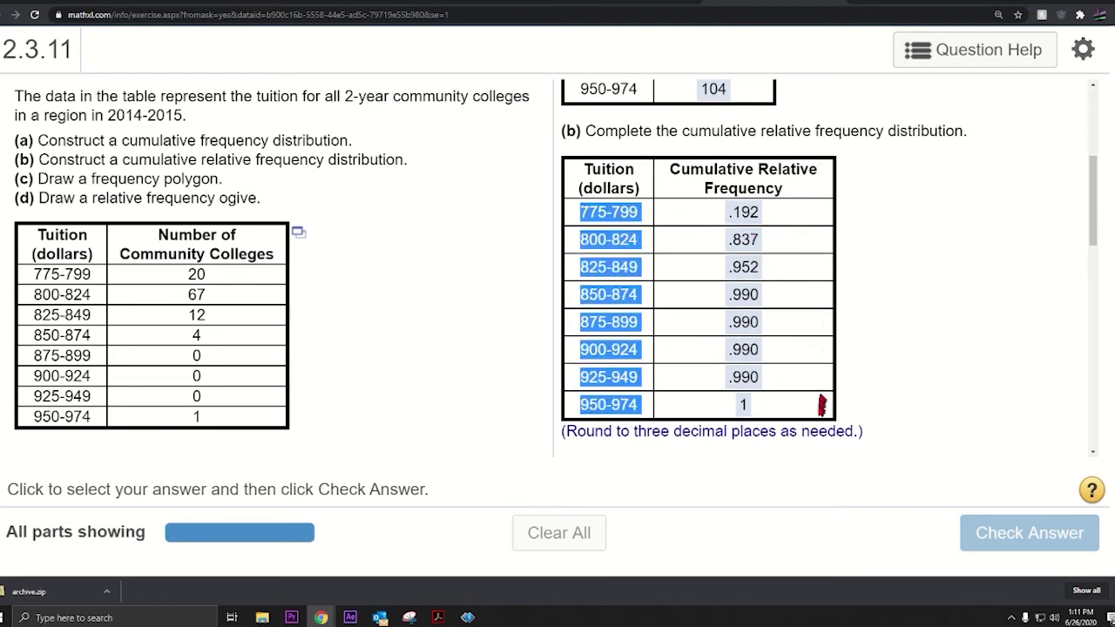
pyautogui.click(625, 225)
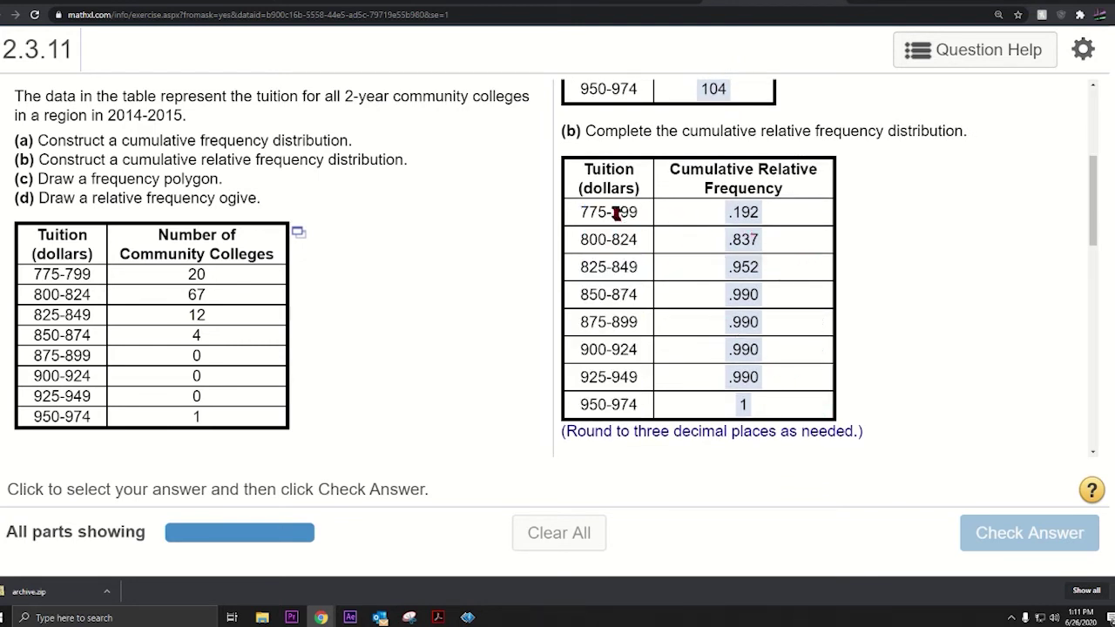
pyautogui.moveTo(613, 212); pyautogui.dragTo(641, 273)
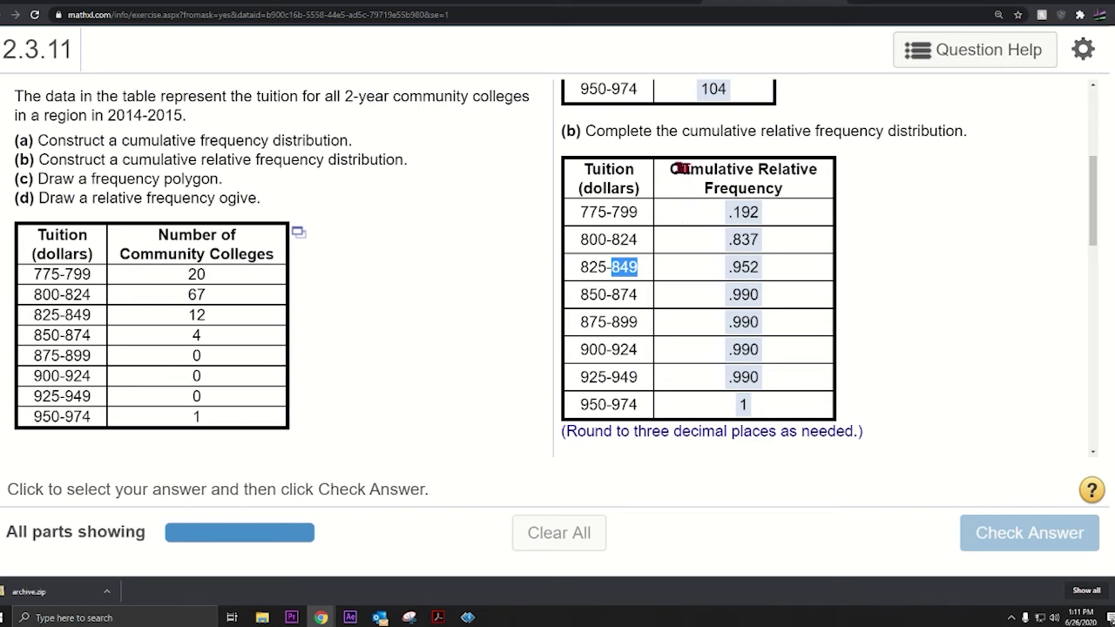
pyautogui.moveTo(673, 168); pyautogui.dragTo(780, 188)
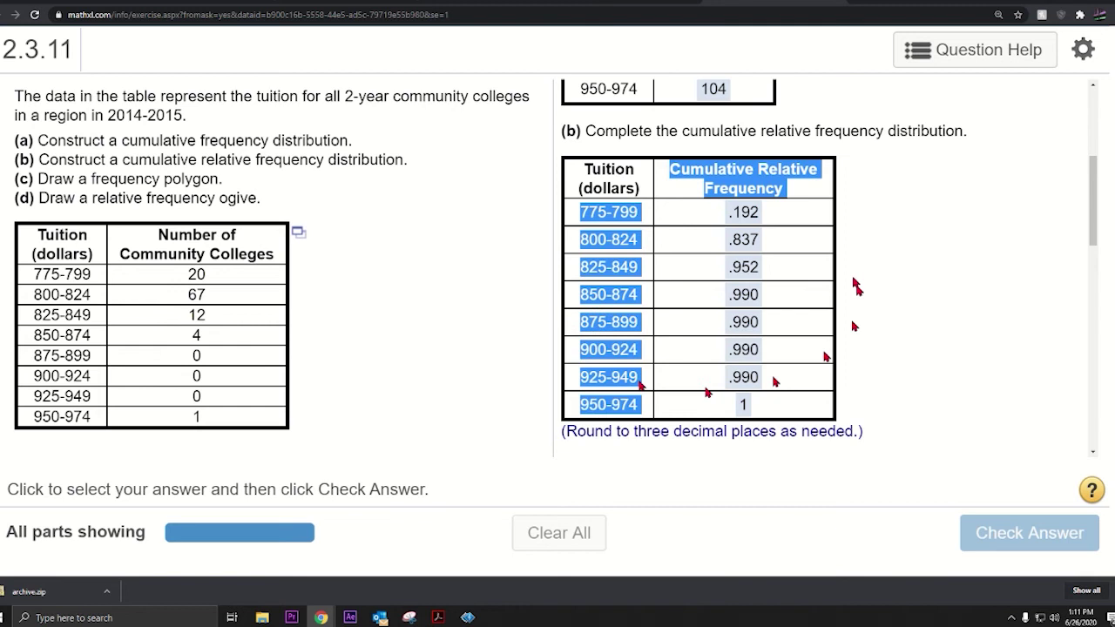
pyautogui.moveTo(640, 385); pyautogui.dragTo(771, 186)
pyautogui.click(766, 407)
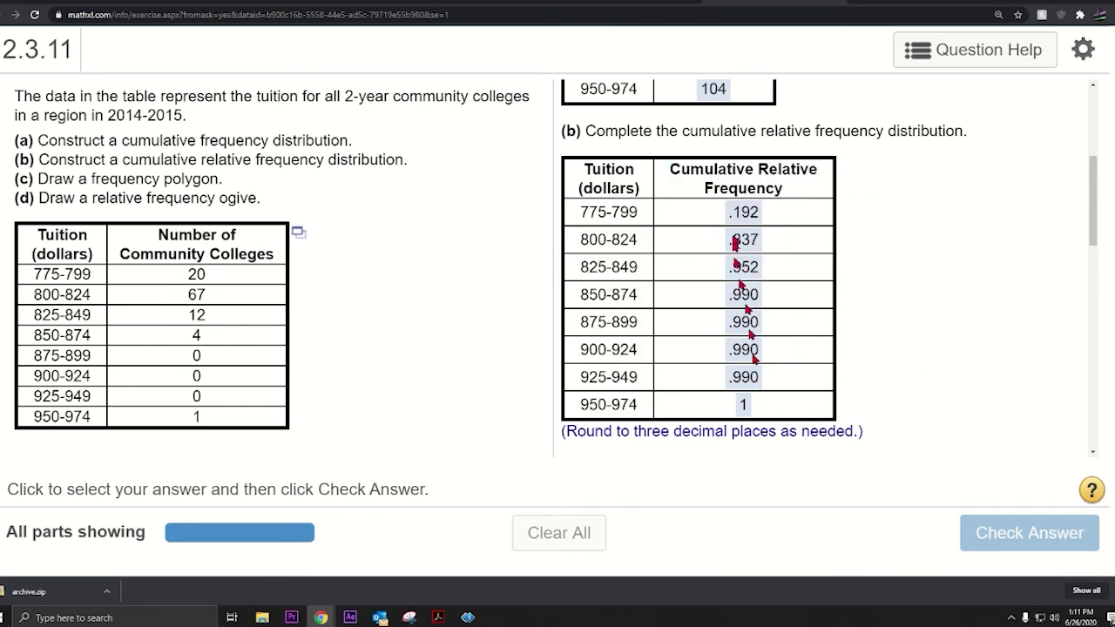
pyautogui.doubleClick(614, 213)
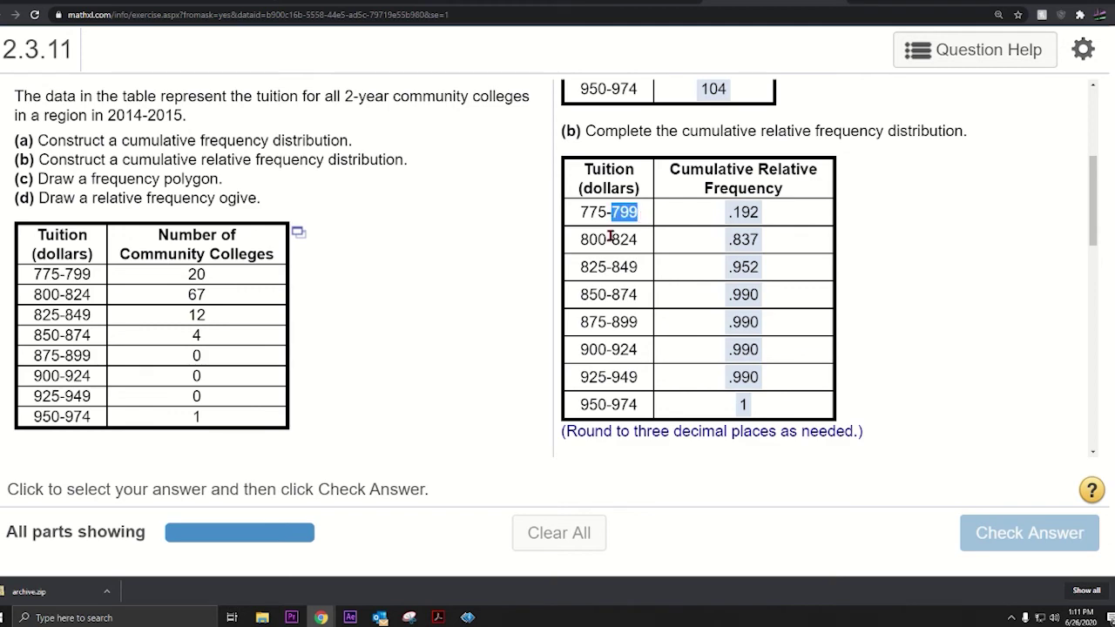
pyautogui.doubleClick(624, 240)
pyautogui.doubleClick(624, 267)
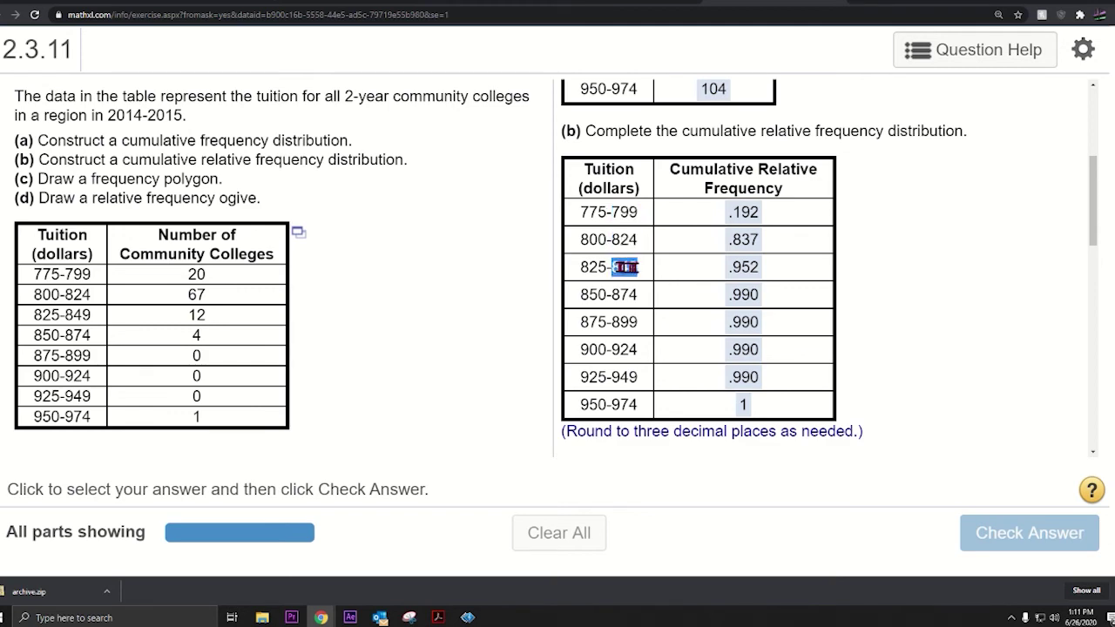
pyautogui.scroll(2, 656, 302)
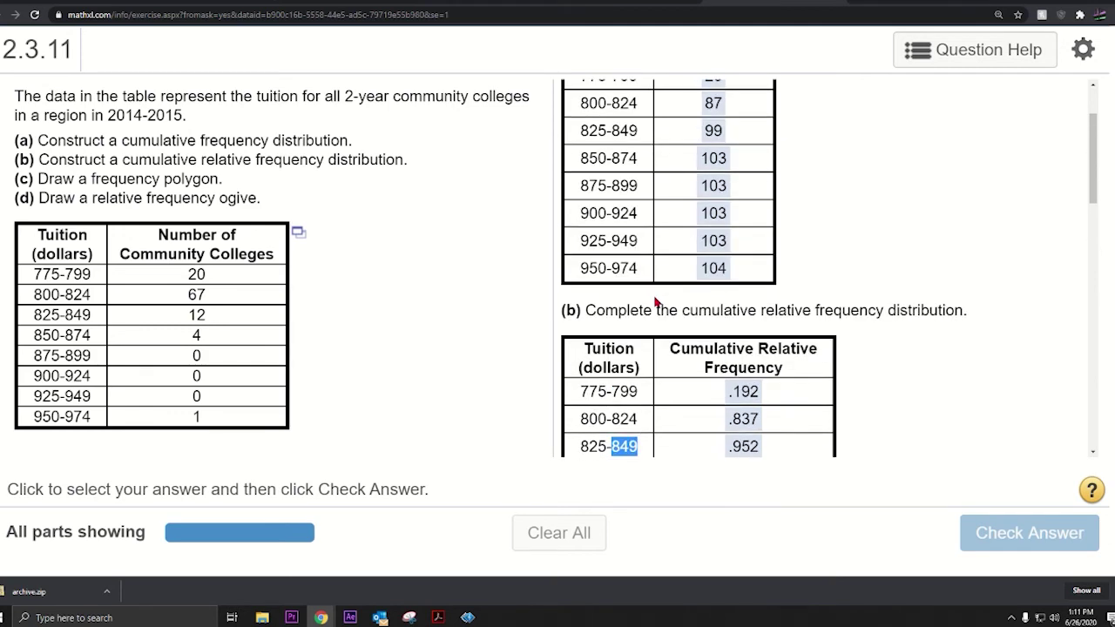
pyautogui.scroll(-10, 658, 302)
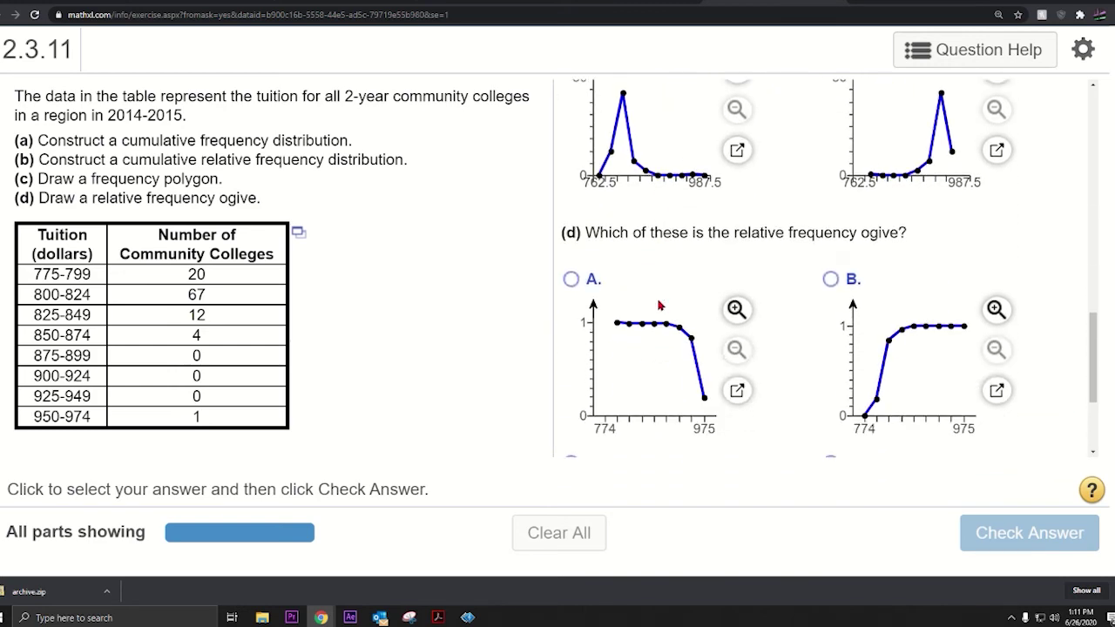
pyautogui.scroll(2, 659, 304)
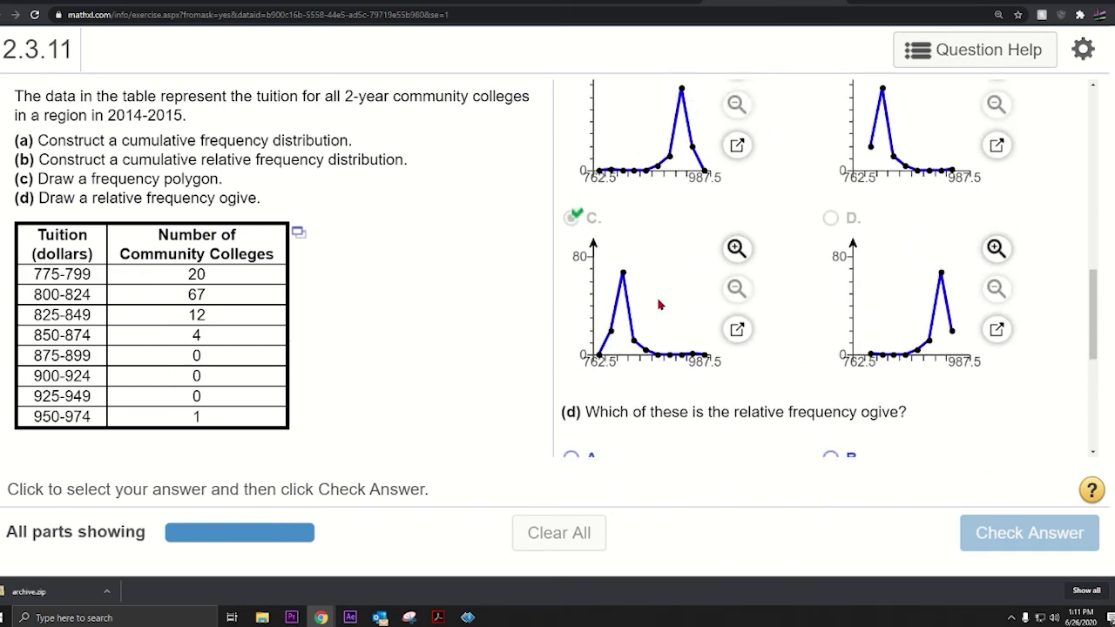
pyautogui.moveTo(35, 274); pyautogui.dragTo(63, 295)
pyautogui.click(35, 294)
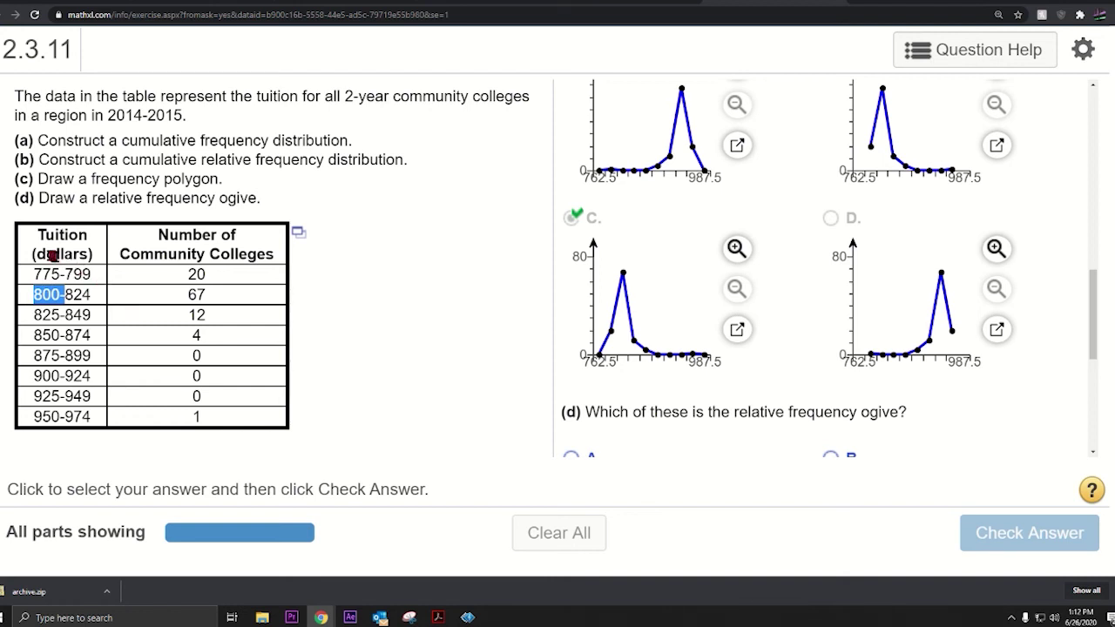
pyautogui.moveTo(32, 254); pyautogui.dragTo(94, 255)
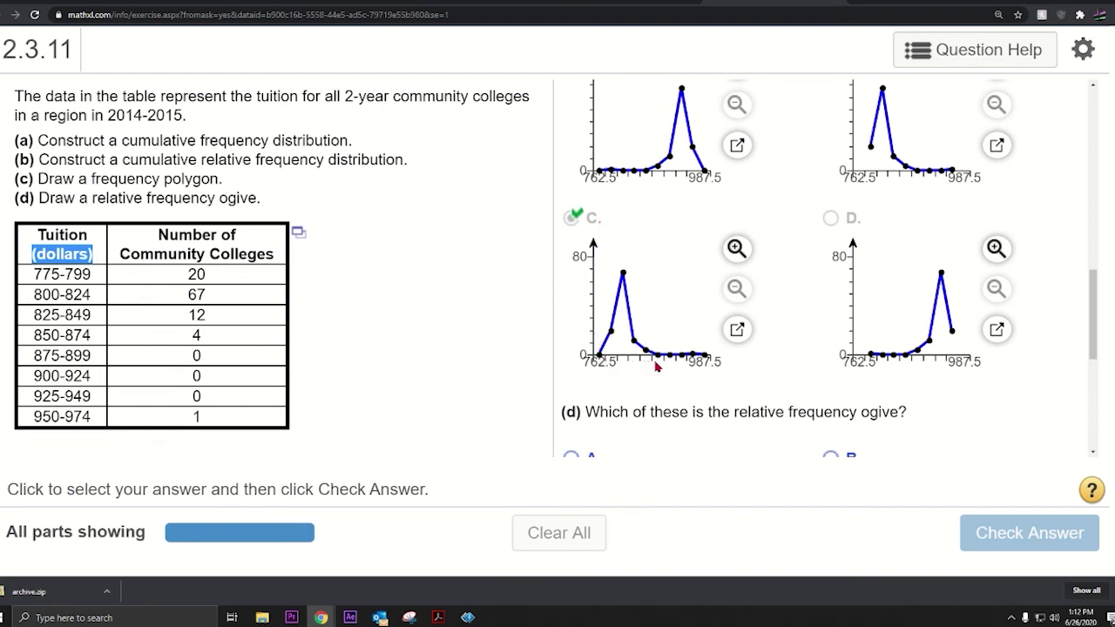
pyautogui.scroll(15, 657, 365)
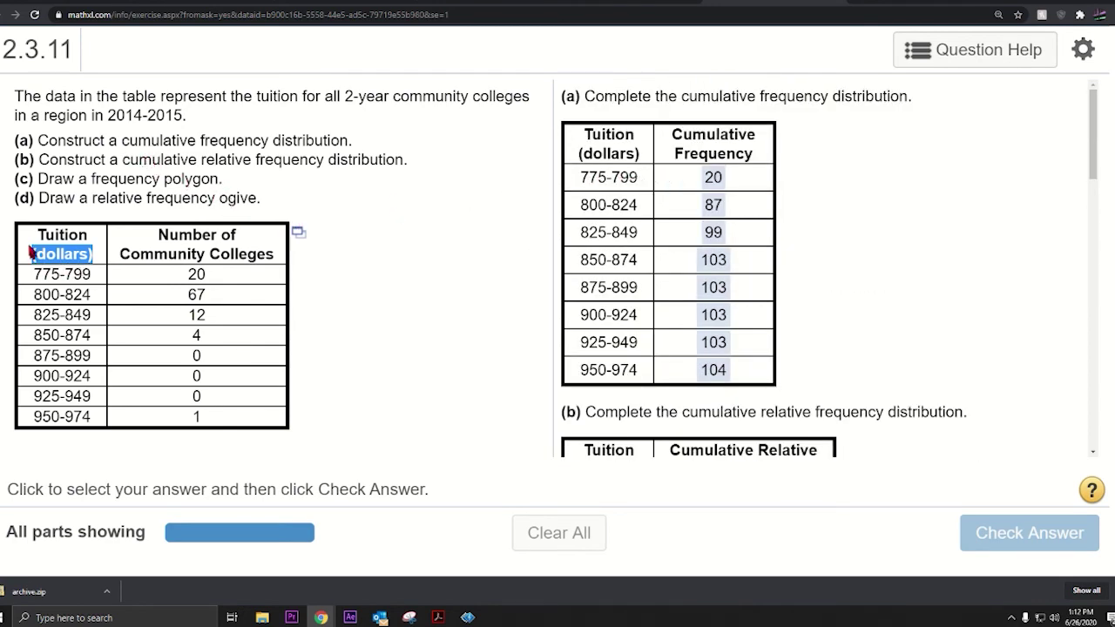
pyautogui.moveTo(35, 231); pyautogui.dragTo(261, 418)
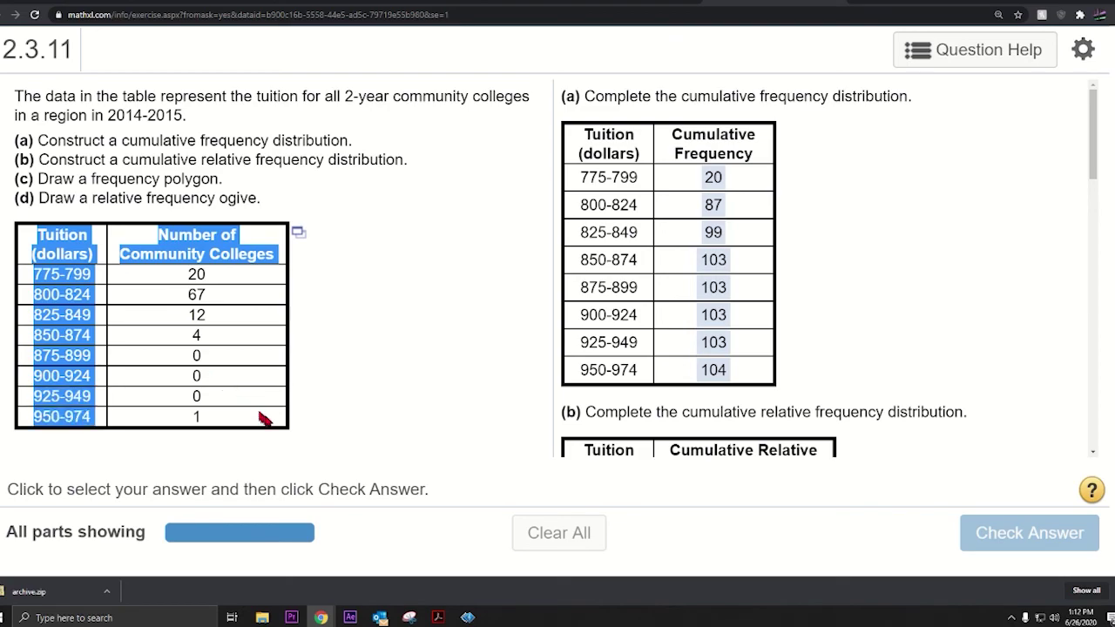